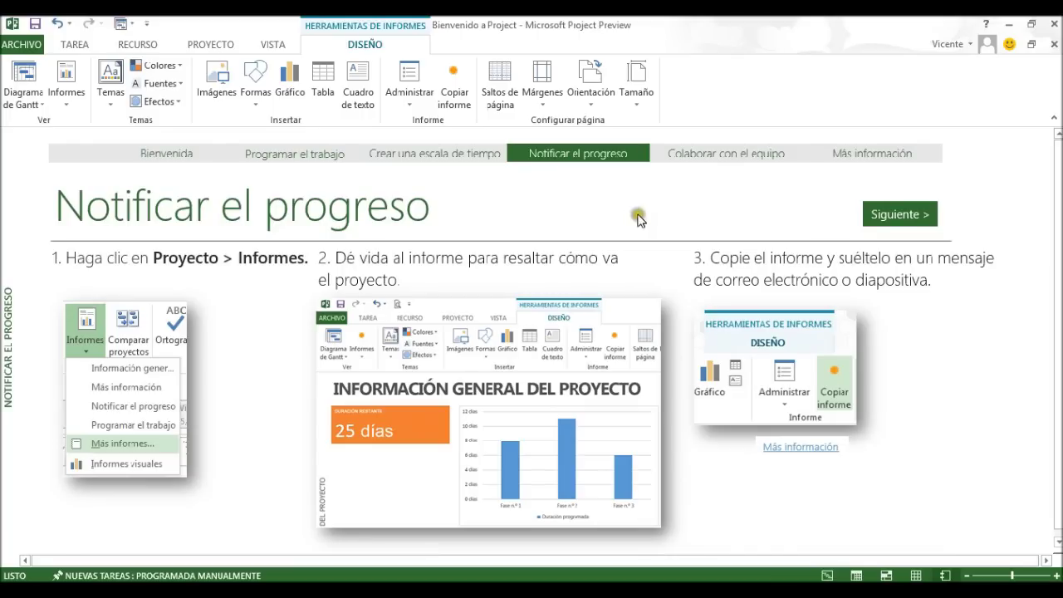
# Step: Show the Colaborar con el equipo page of the welcome guide
pyautogui.click(710, 149)
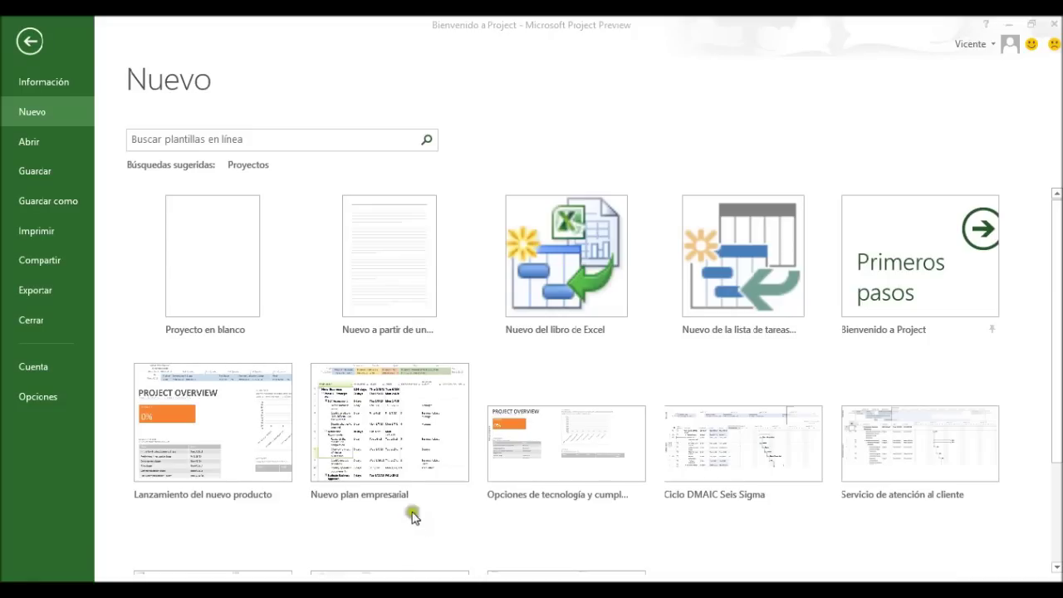
# Step: Create a new project from the Preparación del informe anual template, keeping the start date Hoy
pyautogui.click(1056, 430)
pyautogui.moveTo(1055, 429); pyautogui.dragTo(1058, 544)
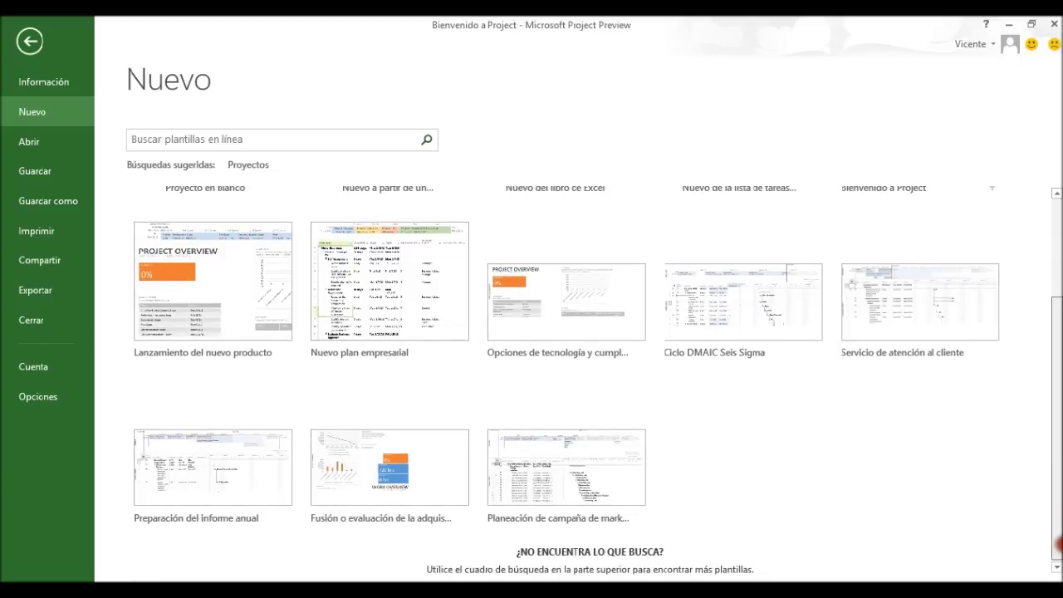
pyautogui.click(210, 474)
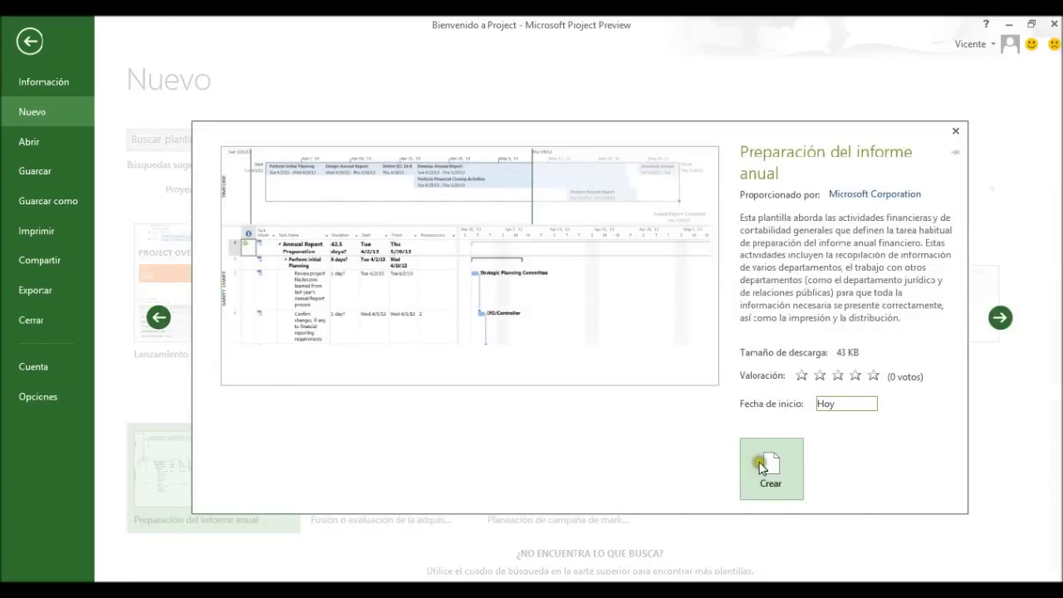
pyautogui.click(758, 461)
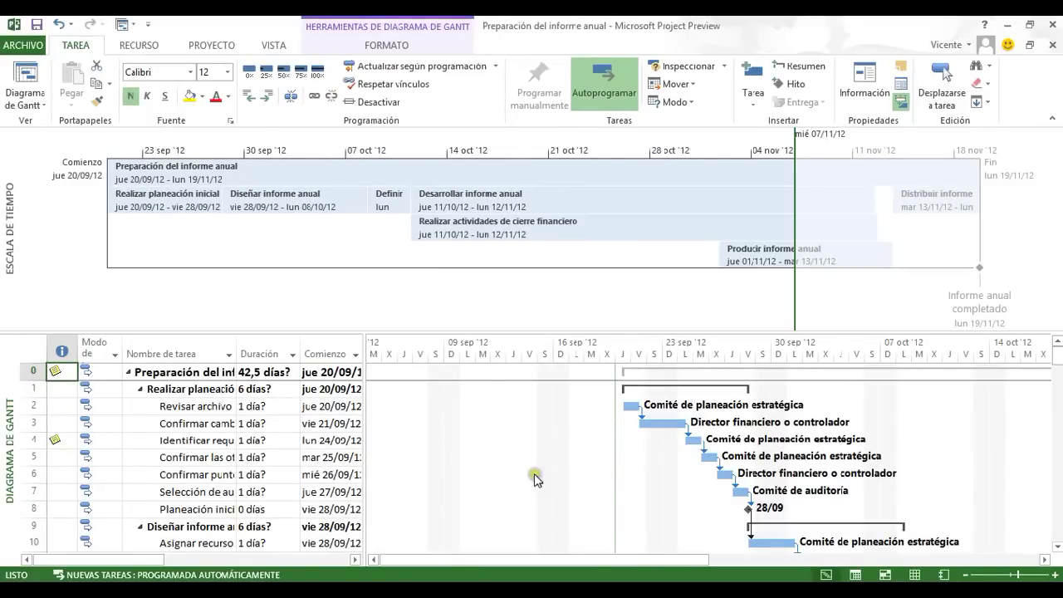
# Step: Hide the timeline pane above the Gantt chart
pyautogui.click(444, 381)
pyautogui.click(267, 45)
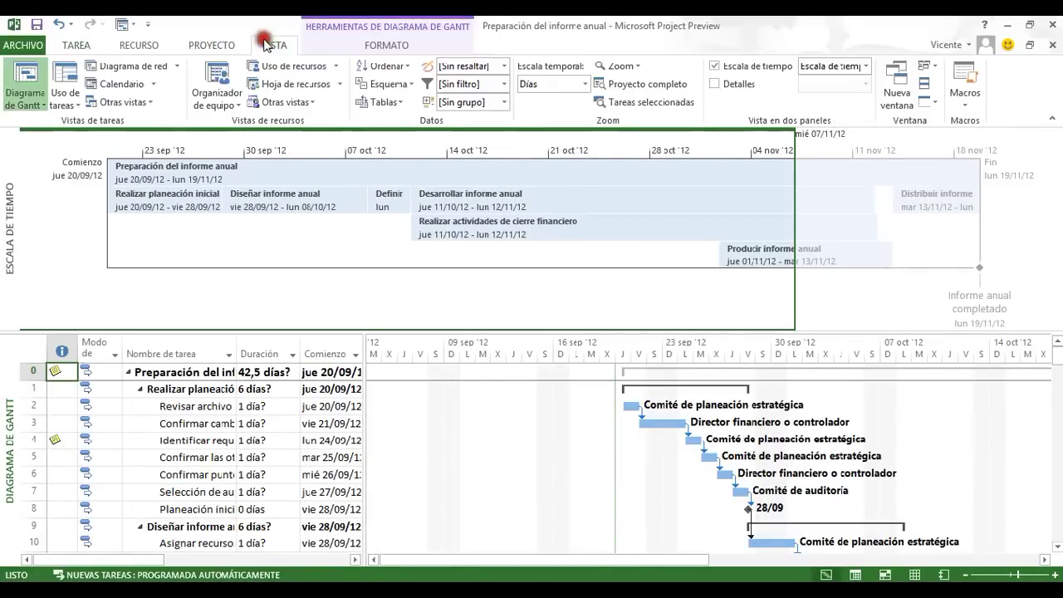
pyautogui.click(714, 65)
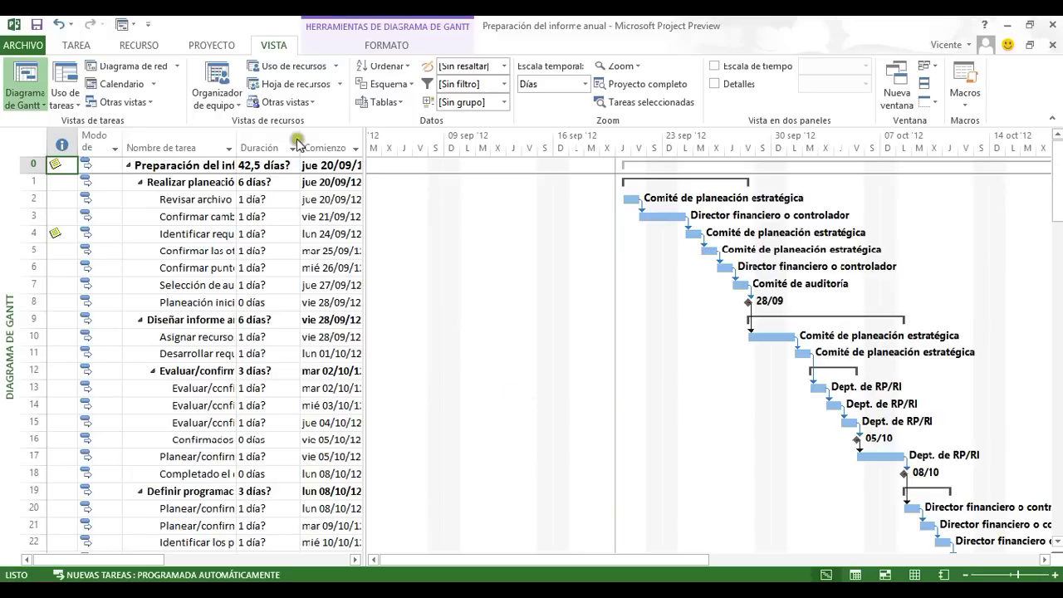
# Step: Highlight the predecessors and successors of task 10 in the Gantt chart using the task path option
pyautogui.click(383, 46)
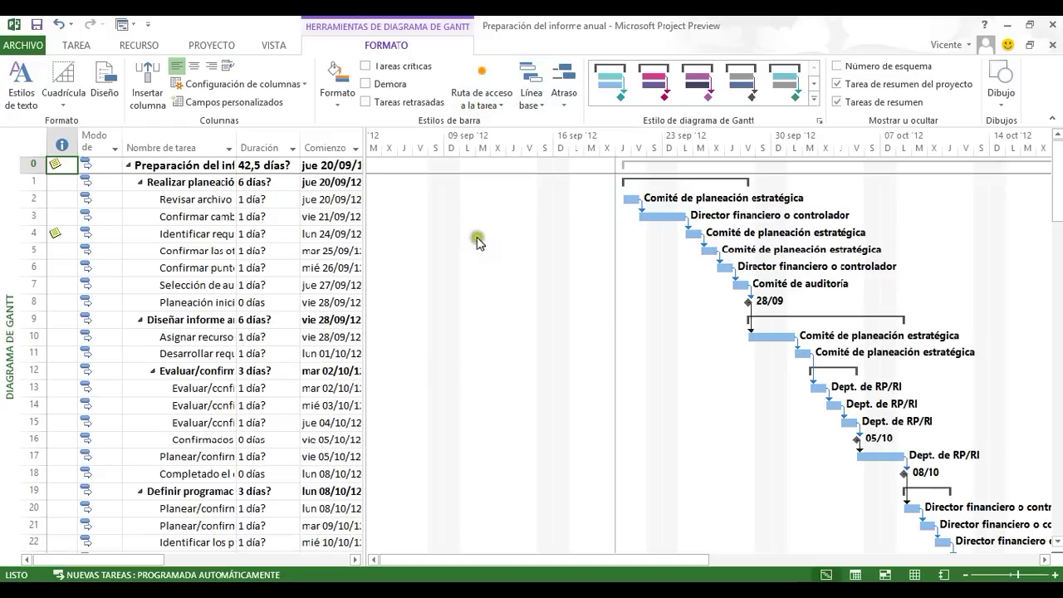
pyautogui.click(210, 337)
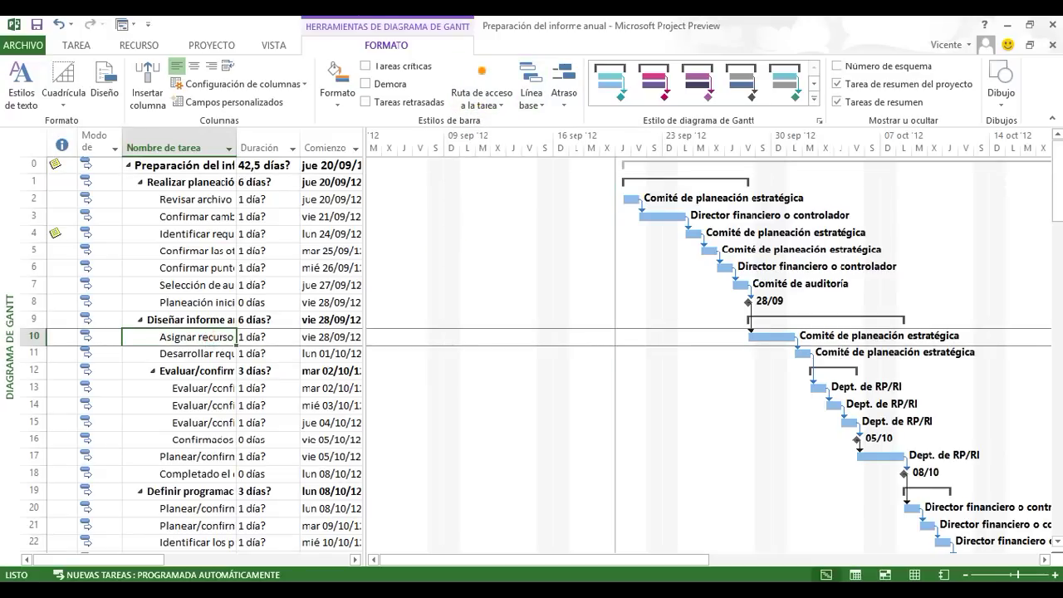
pyautogui.click(501, 107)
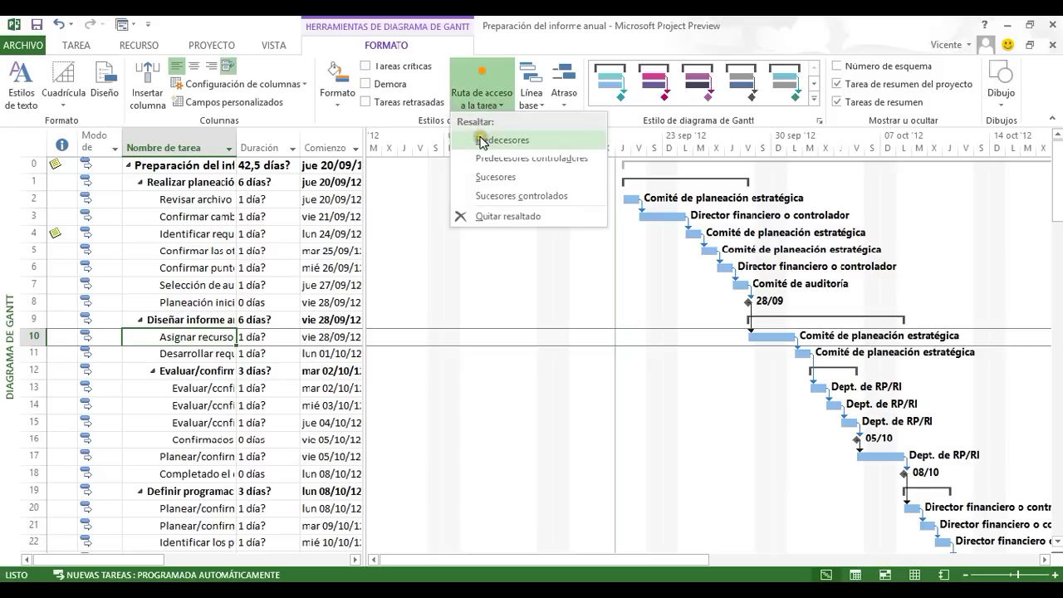
pyautogui.click(482, 141)
pyautogui.click(465, 225)
pyautogui.click(466, 224)
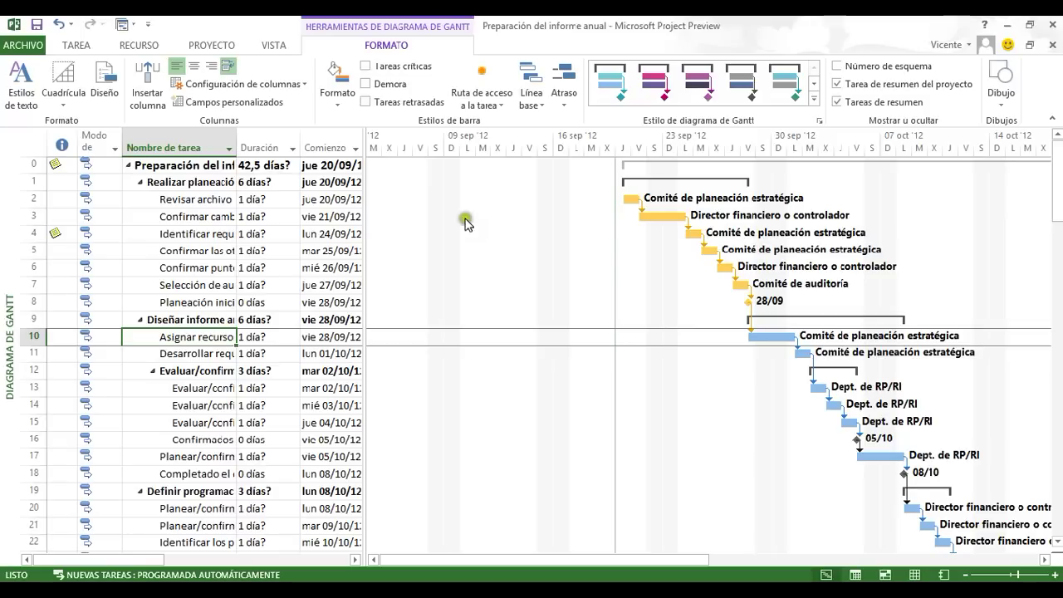
pyautogui.click(501, 106)
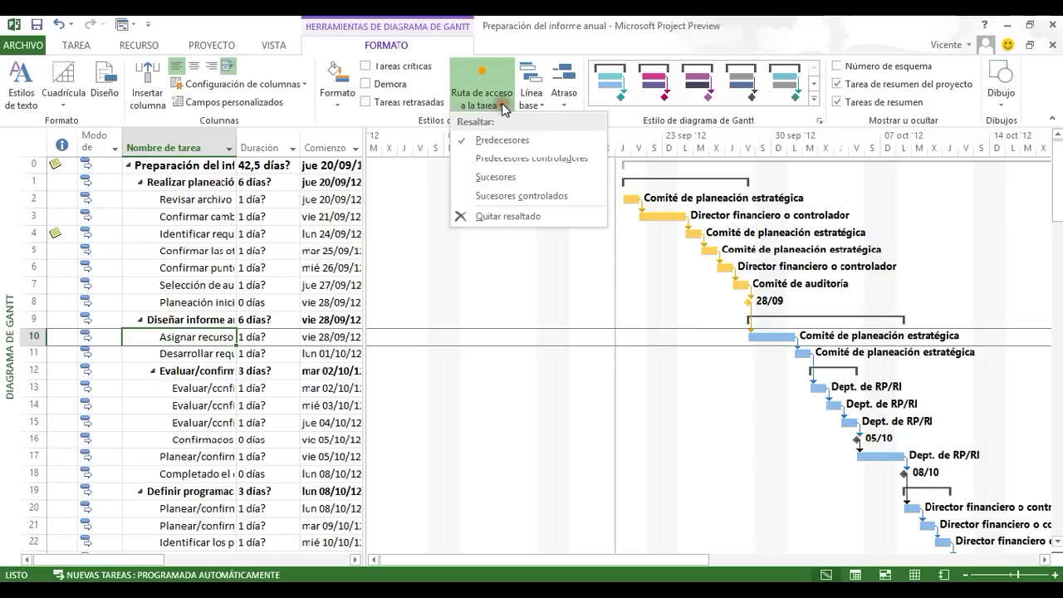
pyautogui.click(490, 177)
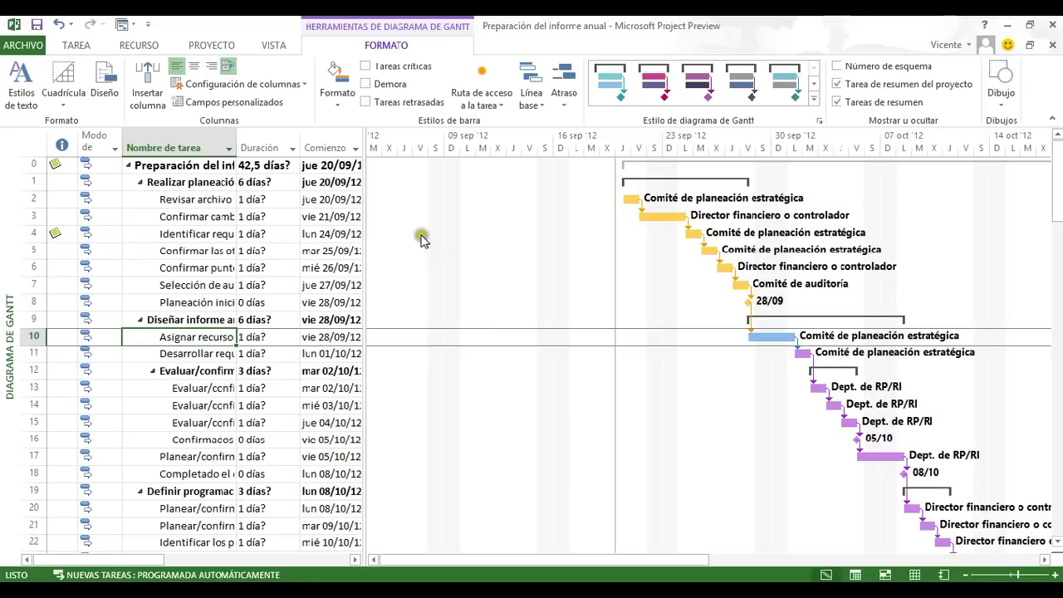
# Step: Open the Evolución report to view the remaining work and remaining task charts
pyautogui.click(212, 43)
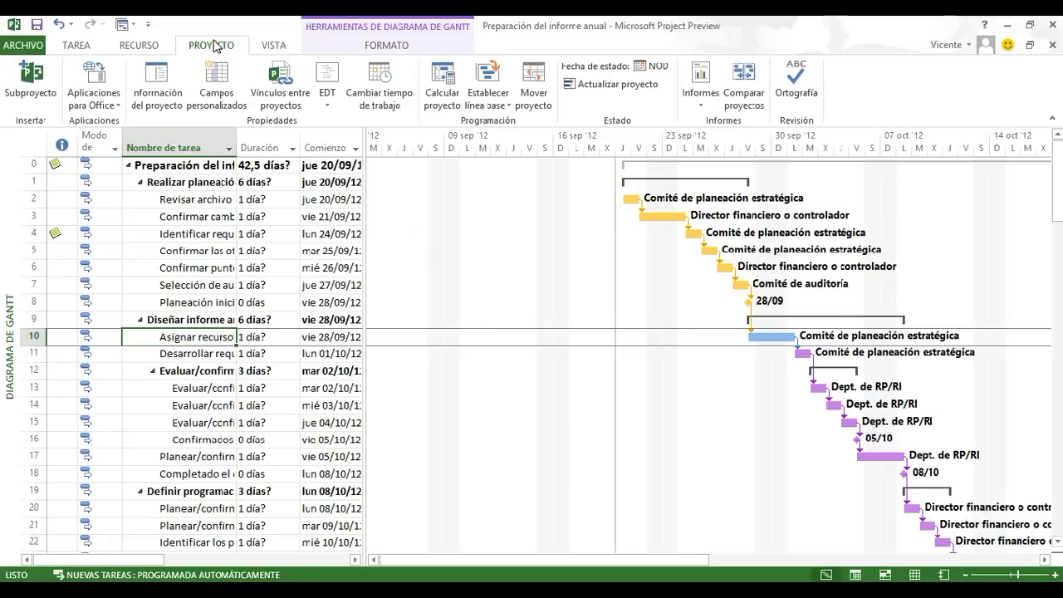
pyautogui.click(701, 106)
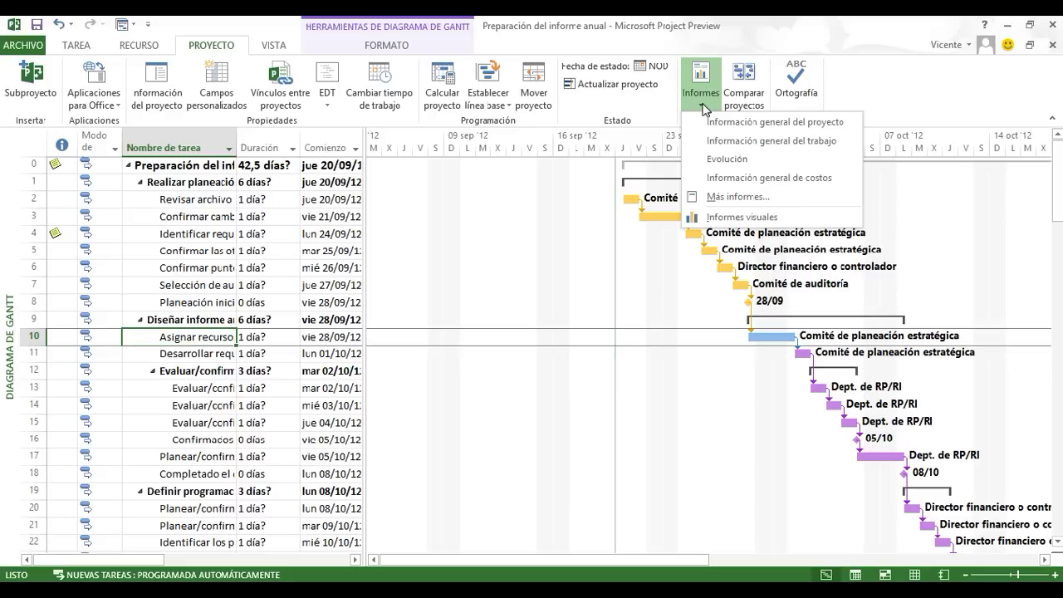
pyautogui.click(720, 158)
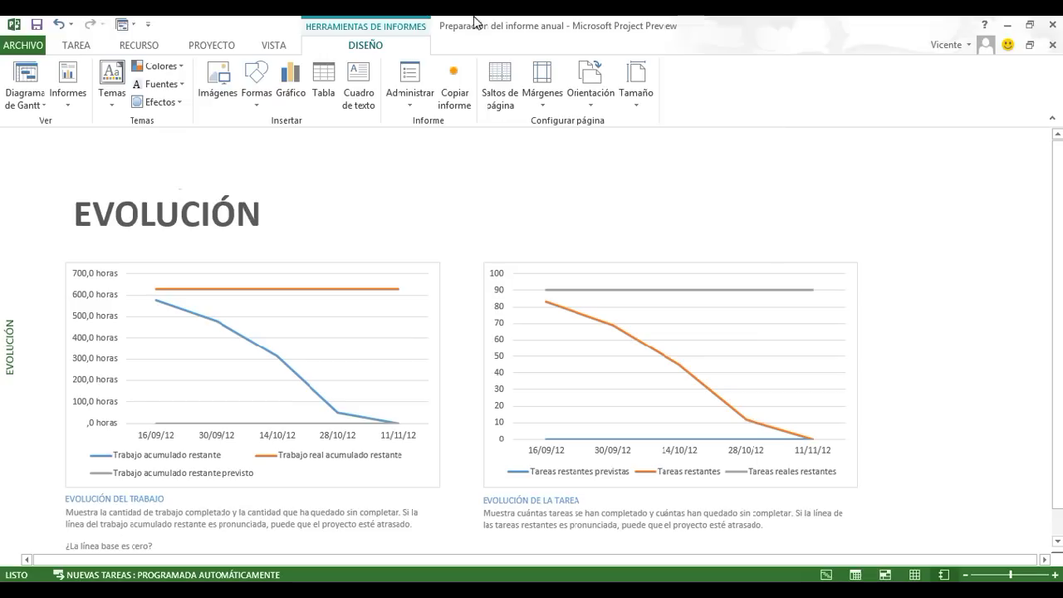
# Step: Switch to the Información general del proyecto report
pyautogui.click(219, 46)
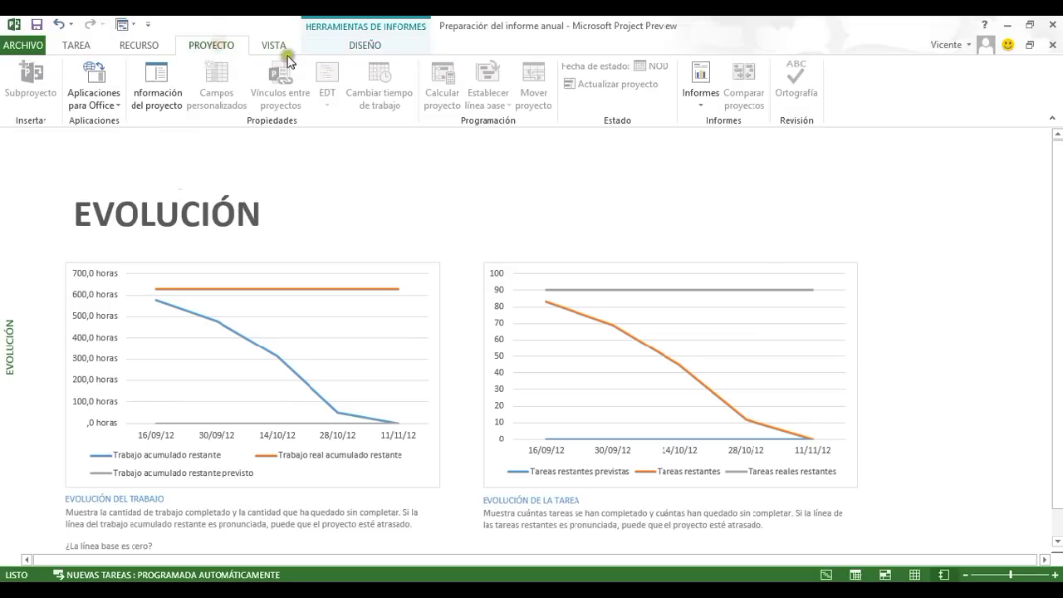
pyautogui.click(700, 103)
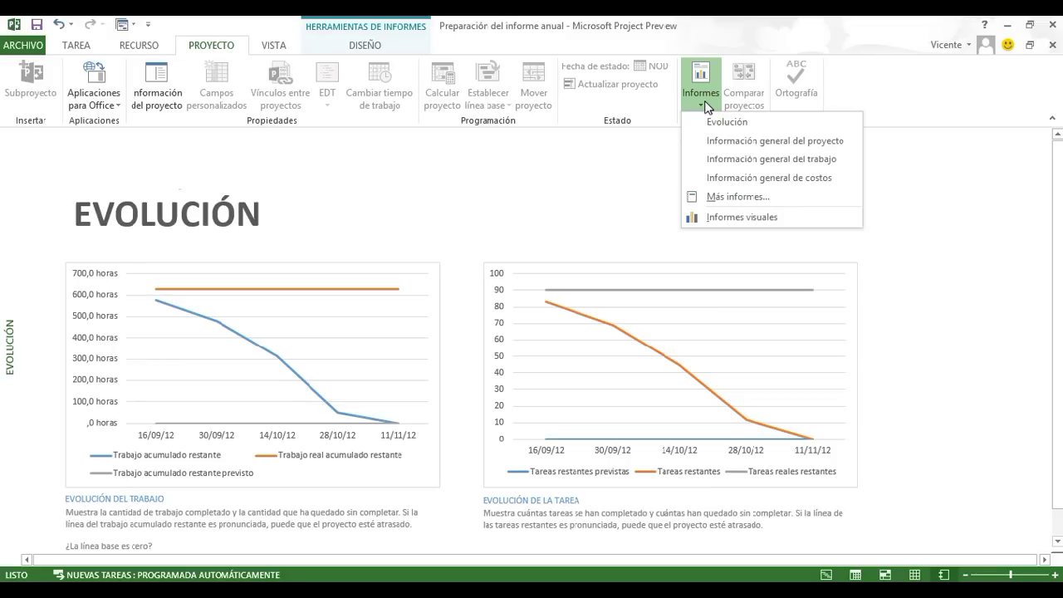
pyautogui.click(724, 141)
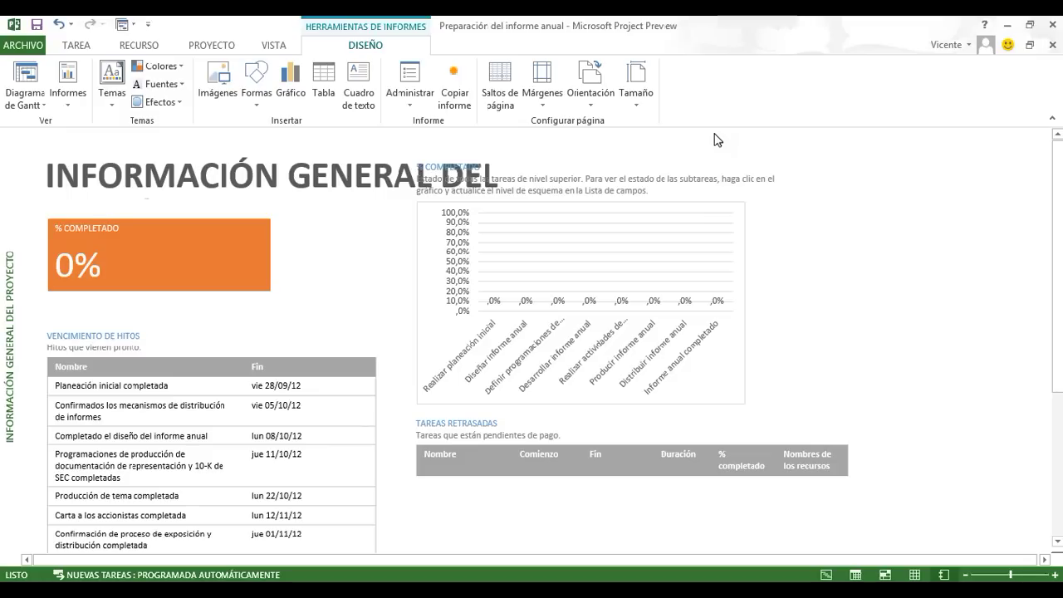
# Step: Change the title of the project overview report to "DATOS PROYECTO"
pyautogui.click(291, 174)
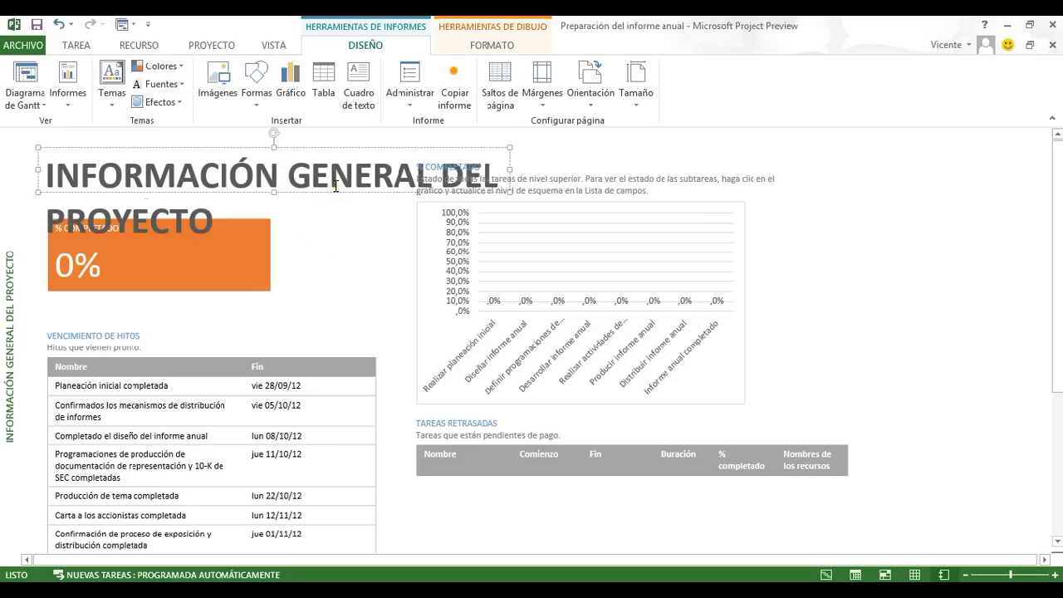
pyautogui.press('Delete')
pyautogui.press('Delete')
pyautogui.press('Delete')
pyautogui.press('Delete')
pyautogui.press('Delete')
pyautogui.press('Delete')
pyautogui.press('Delete')
pyautogui.press('Delete')
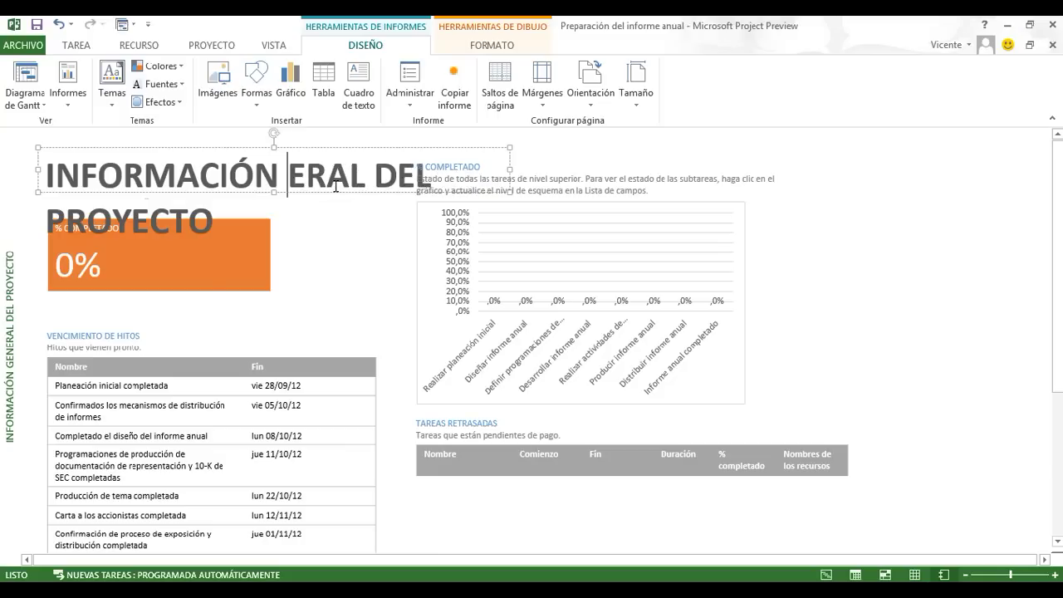
pyautogui.press('Delete')
pyautogui.press('Delete')
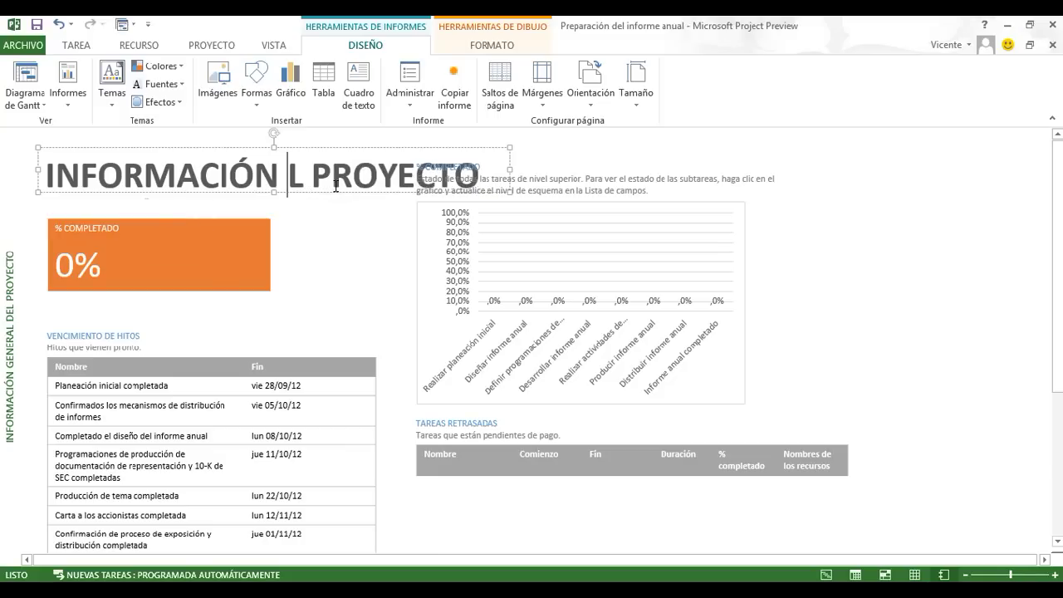
pyautogui.press('Delete')
pyautogui.press('Delete')
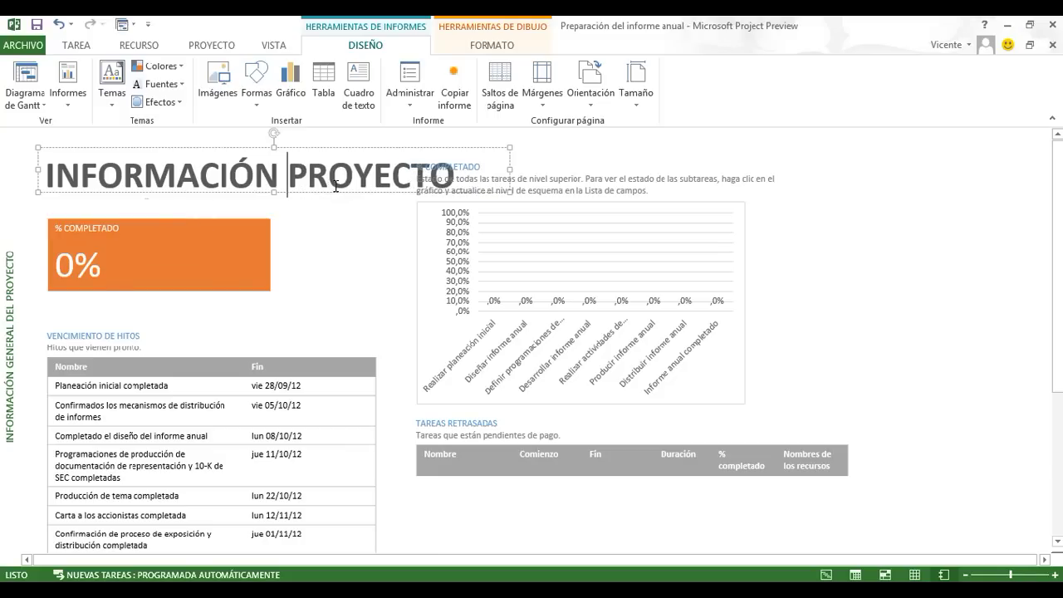
pyautogui.press('BackSpace')
pyautogui.press('BackSpace')
pyautogui.press('BackSpace')
pyautogui.press('BackSpace')
pyautogui.press('BackSpace')
pyautogui.press('BackSpace')
pyautogui.press('BackSpace')
pyautogui.press('BackSpace')
pyautogui.press('BackSpace')
pyautogui.press('BackSpace')
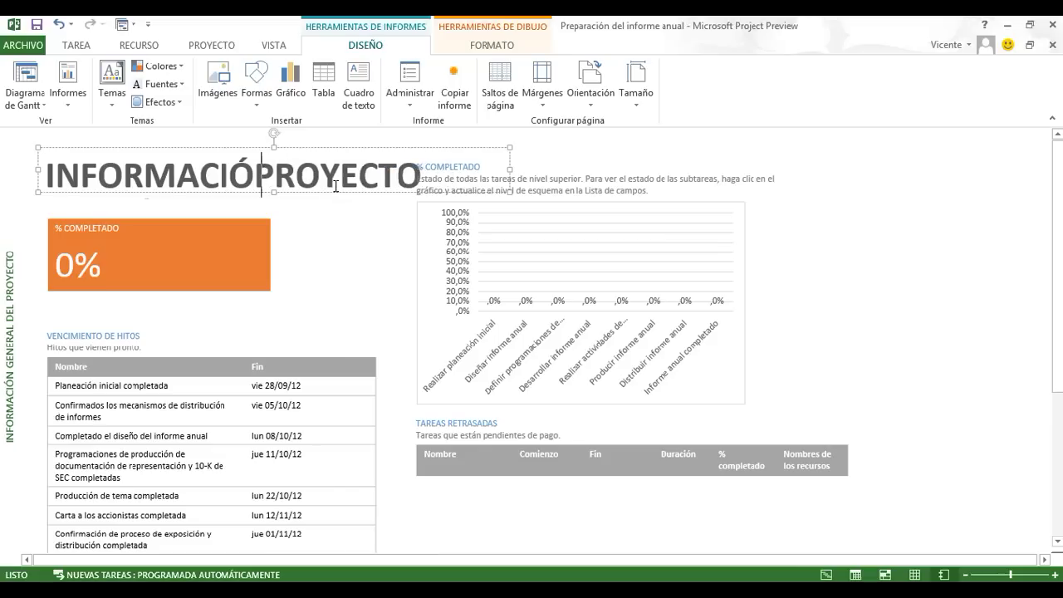
pyautogui.press('BackSpace')
pyautogui.press('BackSpace')
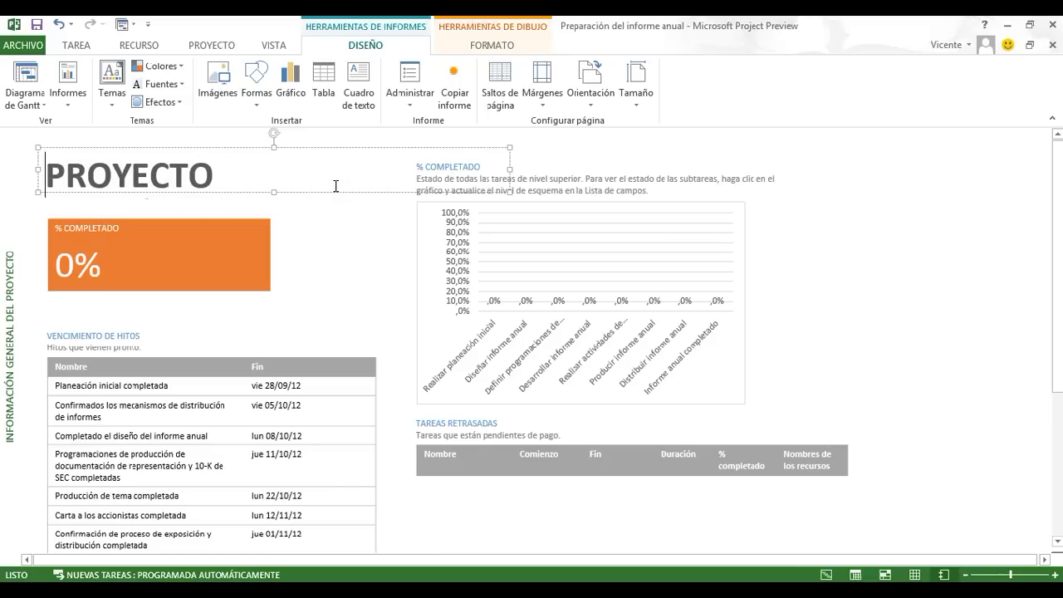
pyautogui.write('DATOS')
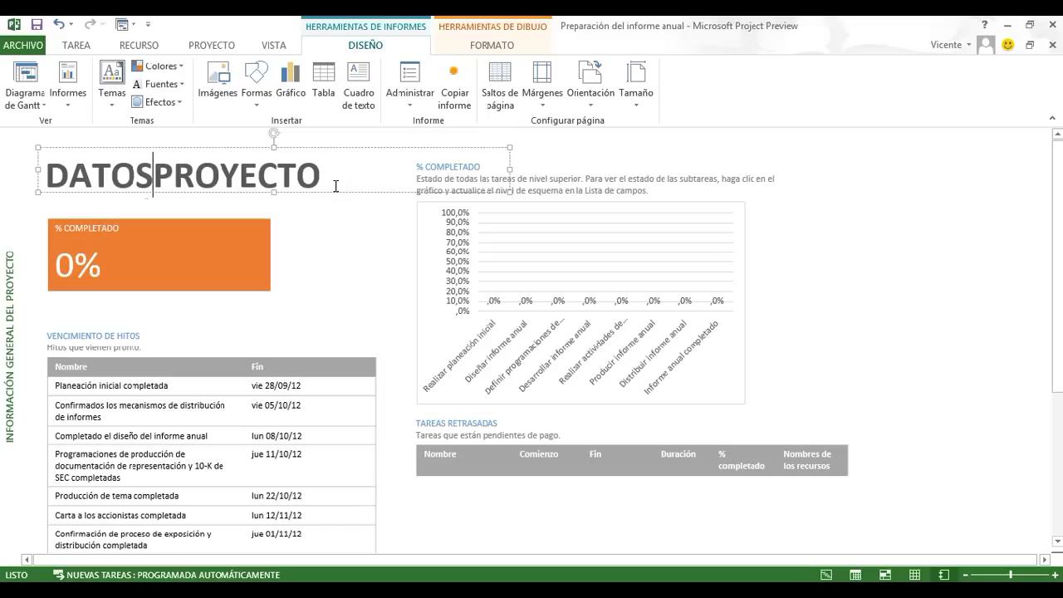
pyautogui.click(381, 251)
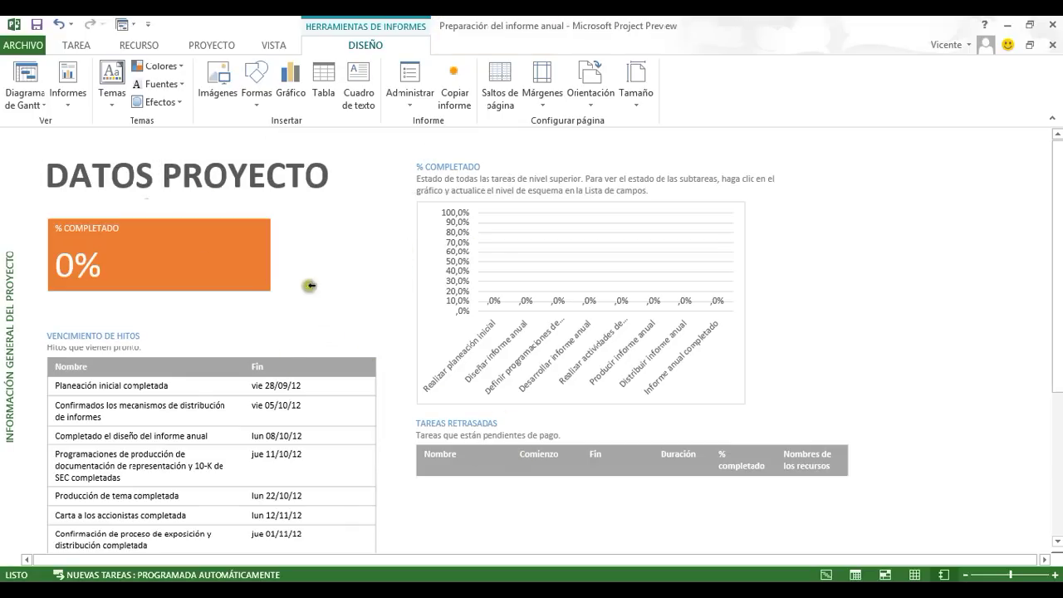
# Step: Select the orange % completado table and examine the Número fields in its field list
pyautogui.click(173, 266)
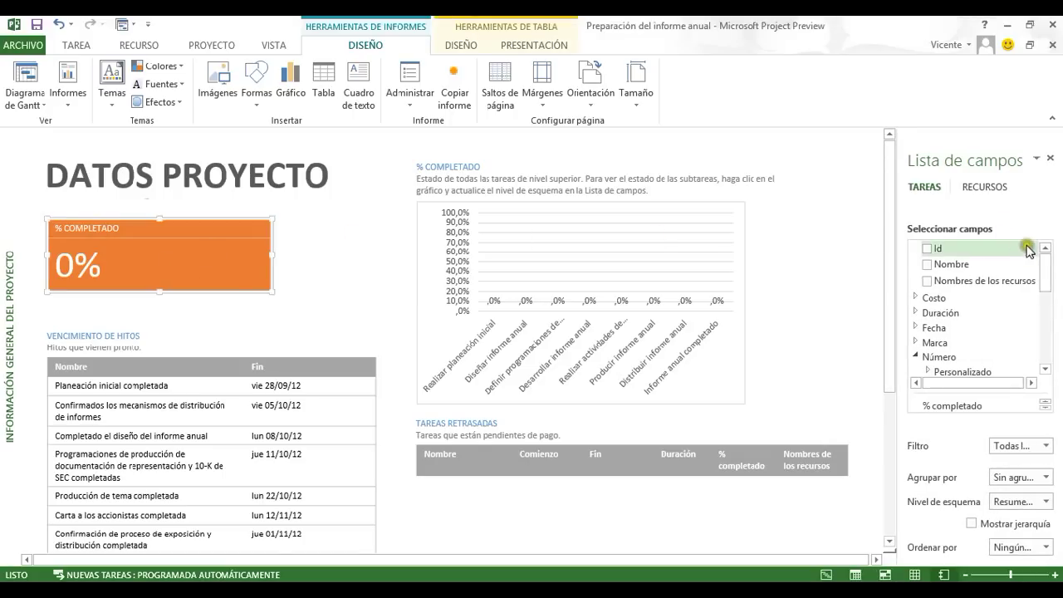
pyautogui.moveTo(1044, 267); pyautogui.dragTo(1051, 292)
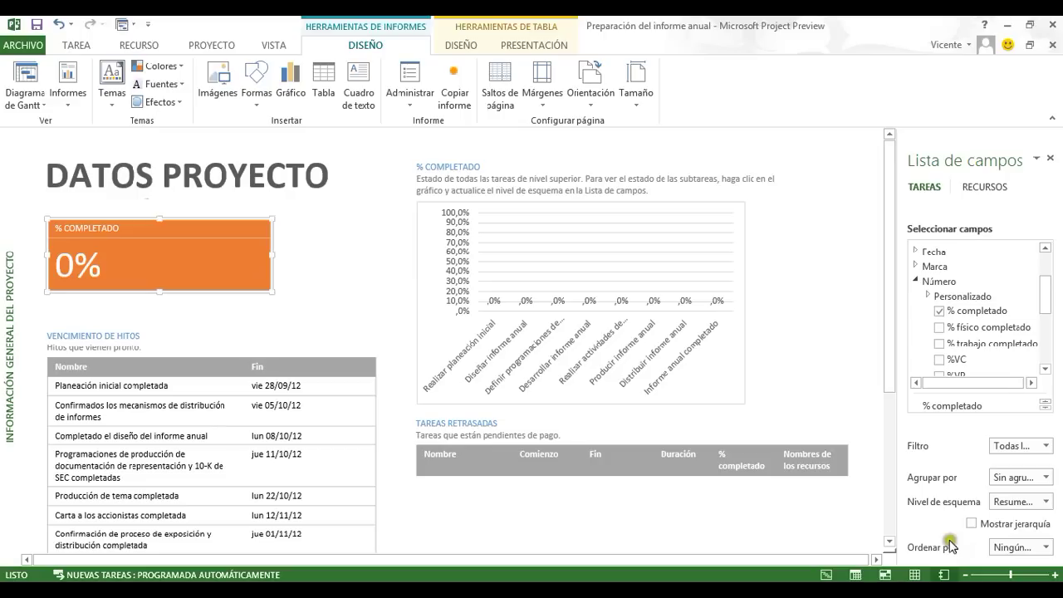
# Step: Open the Información general del trabajo report and look through its work charts and resource statistics
pyautogui.click(226, 45)
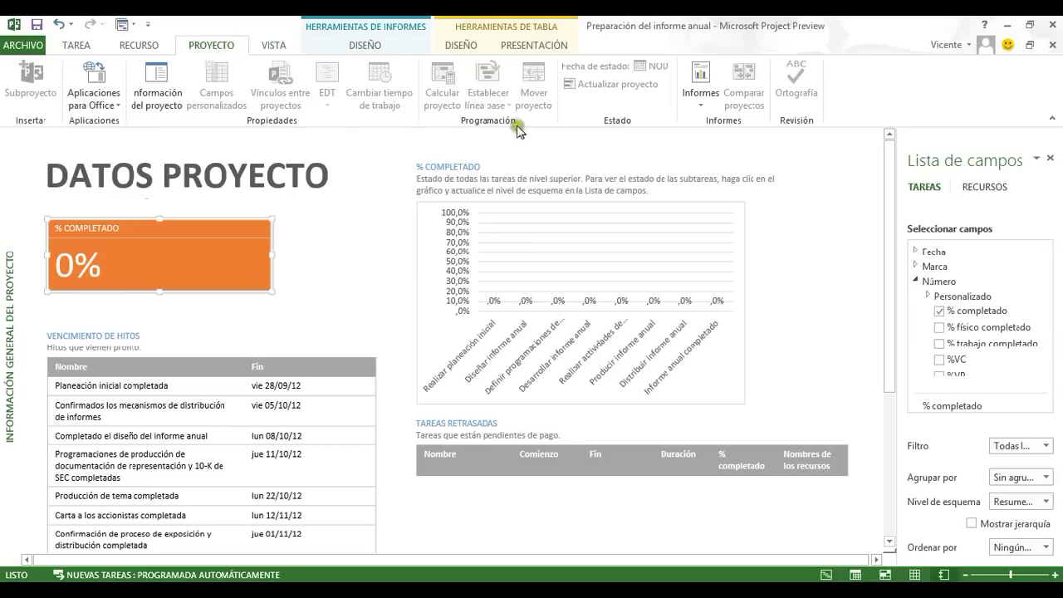
pyautogui.click(705, 104)
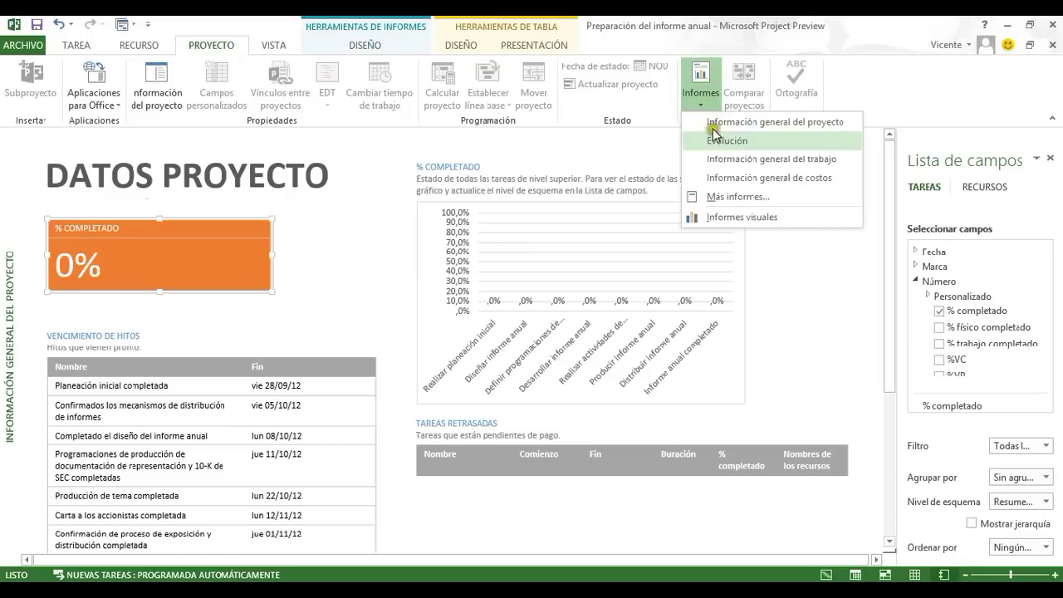
pyautogui.click(724, 159)
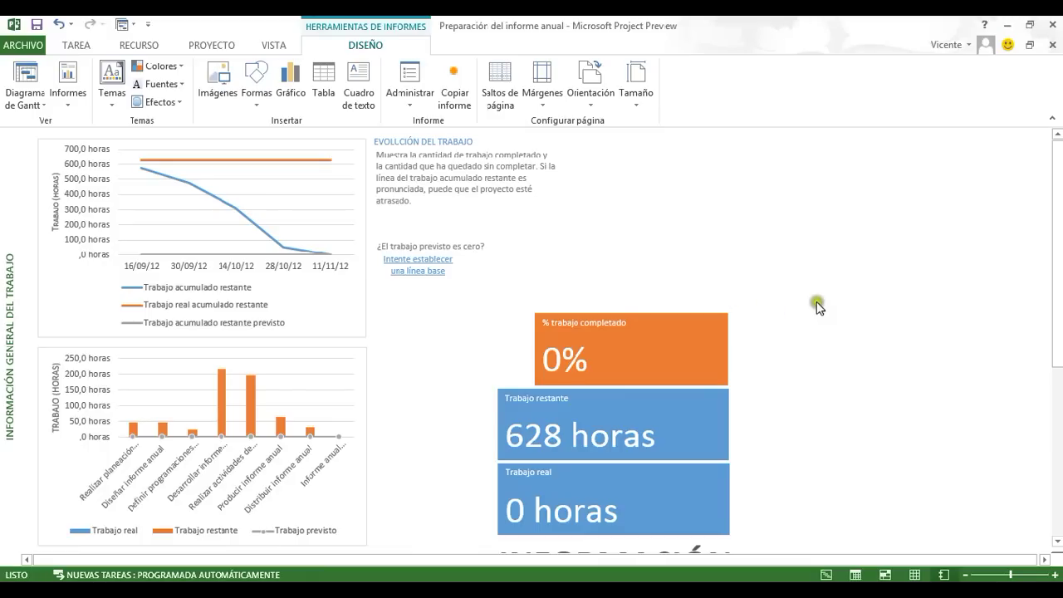
pyautogui.scroll(-2, 814, 307)
pyautogui.scroll(-3, 817, 309)
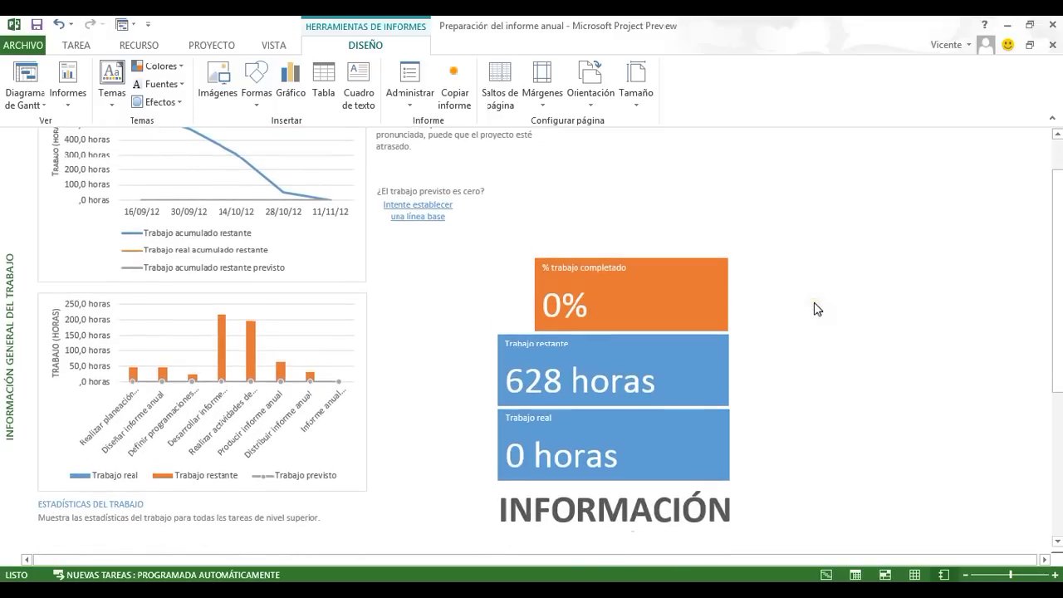
pyautogui.scroll(-3, 814, 309)
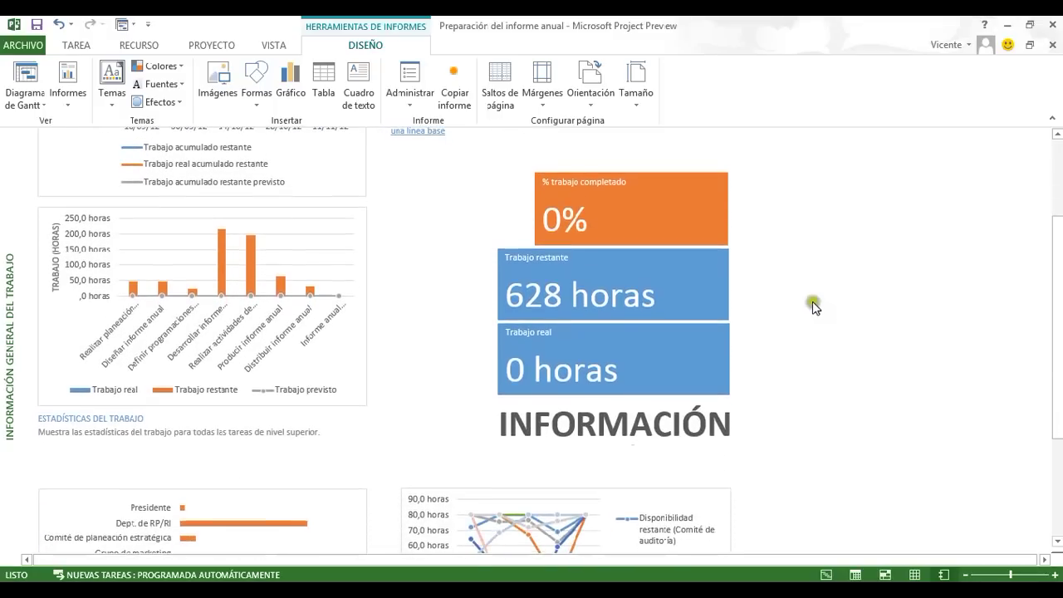
pyautogui.scroll(-3, 813, 307)
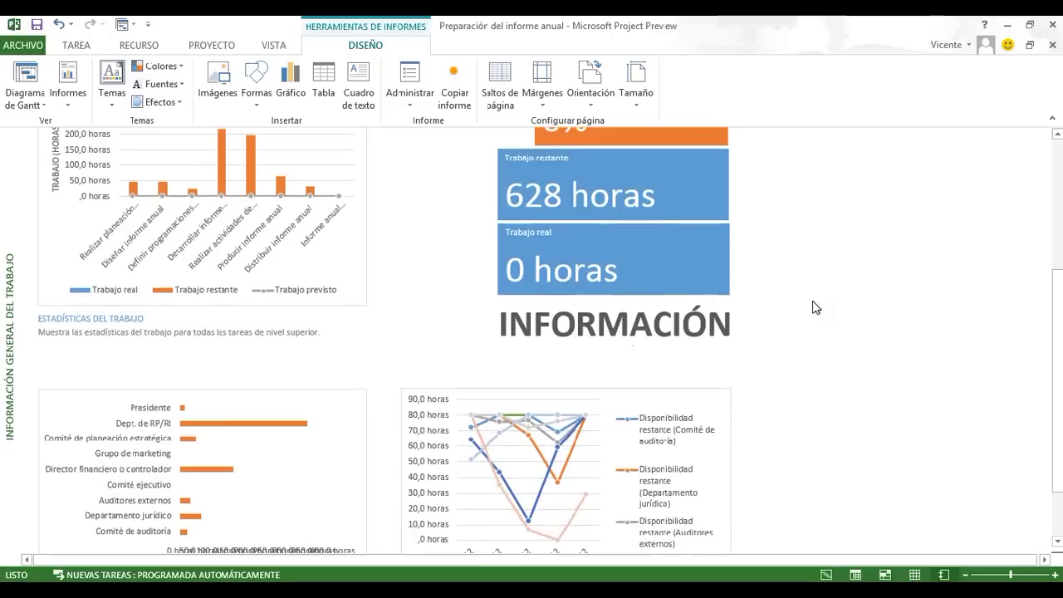
# Step: Open the Información general de costos report from the Panel category of the full report list
pyautogui.click(209, 44)
pyautogui.click(703, 93)
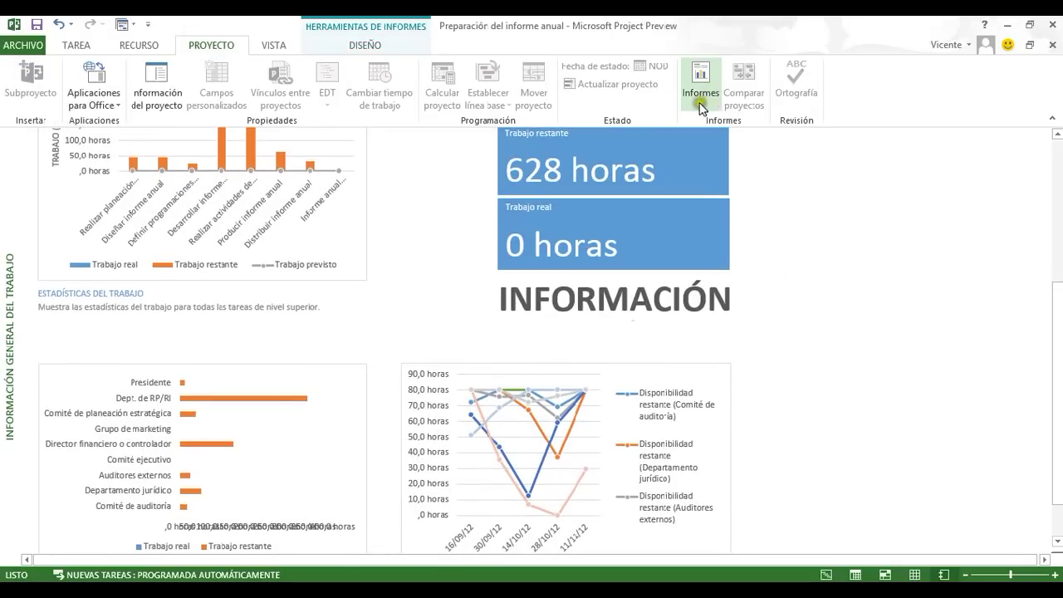
pyautogui.click(717, 178)
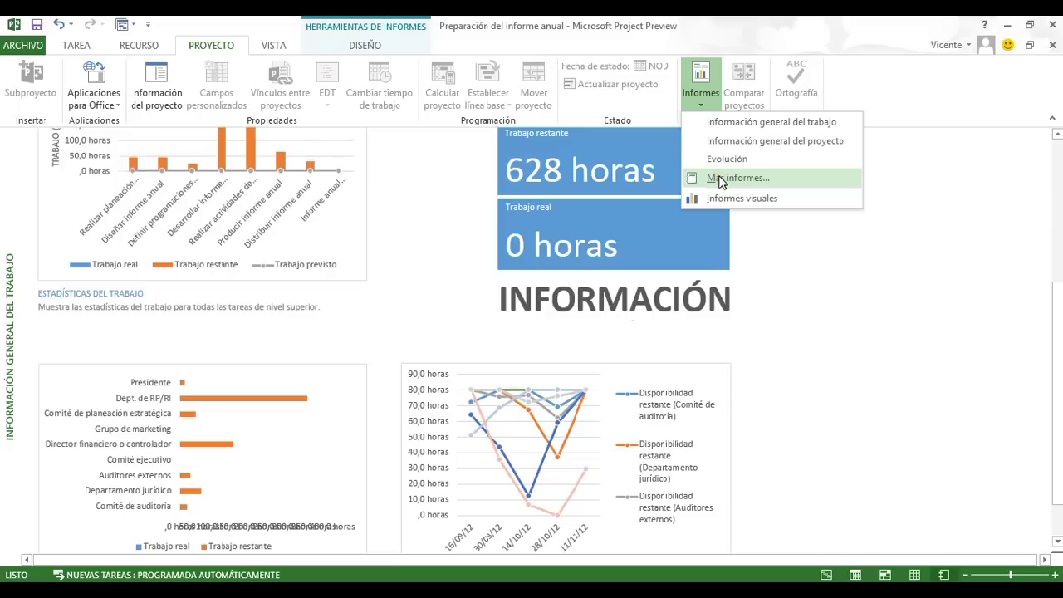
pyautogui.click(720, 179)
pyautogui.click(362, 210)
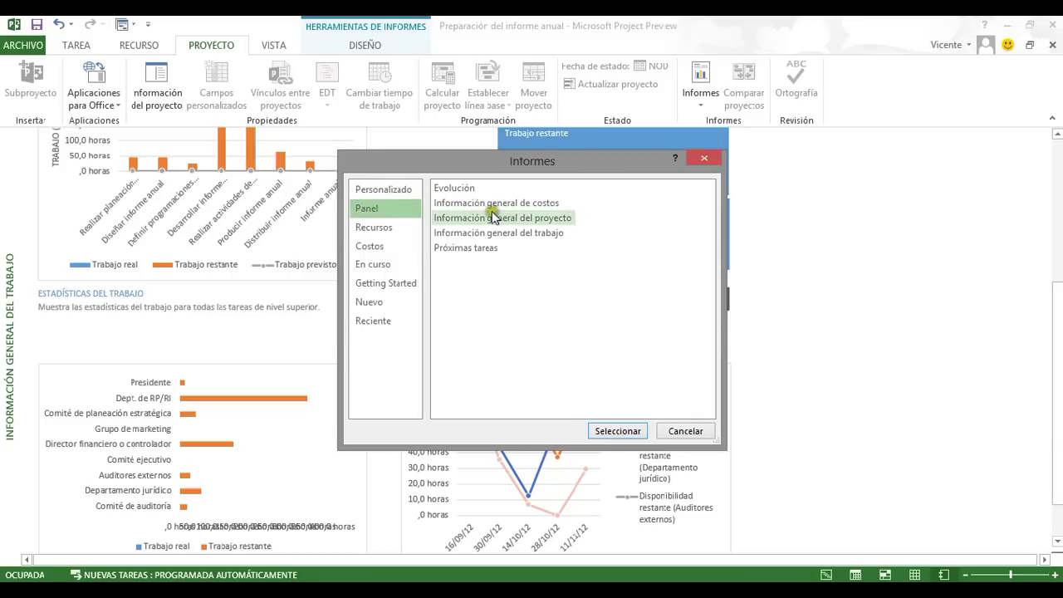
pyautogui.click(524, 203)
pyautogui.click(616, 430)
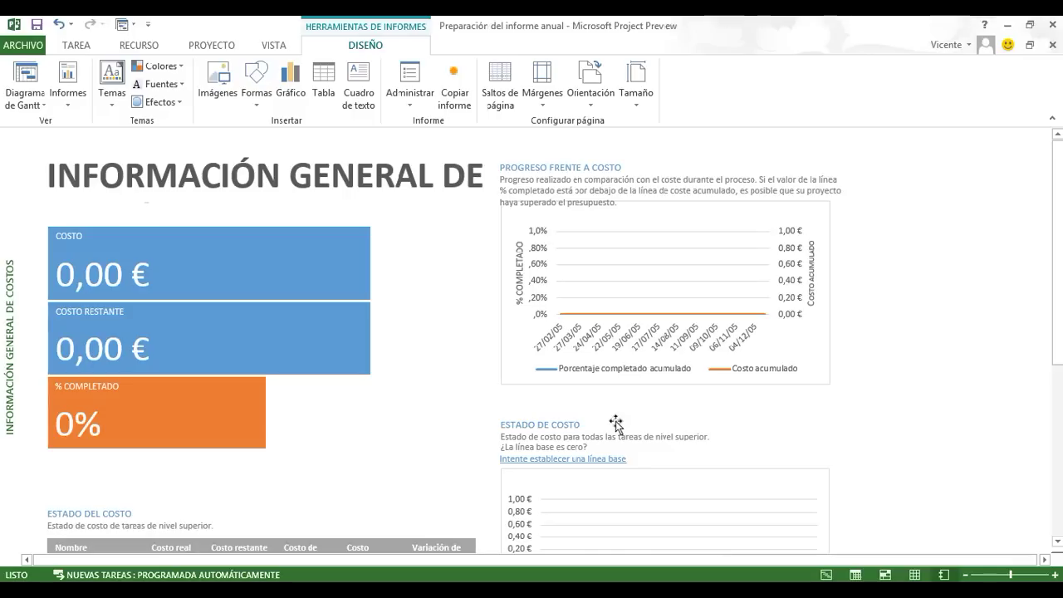
# Step: Open the Visión general de los recursos report from the Recursos category of the full report list
pyautogui.click(211, 45)
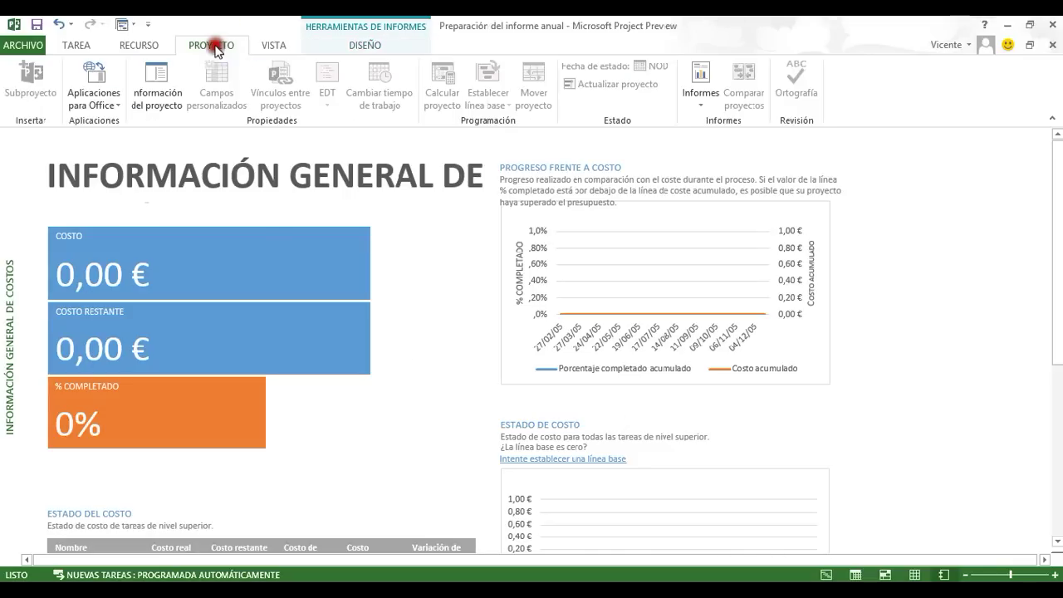
pyautogui.click(700, 87)
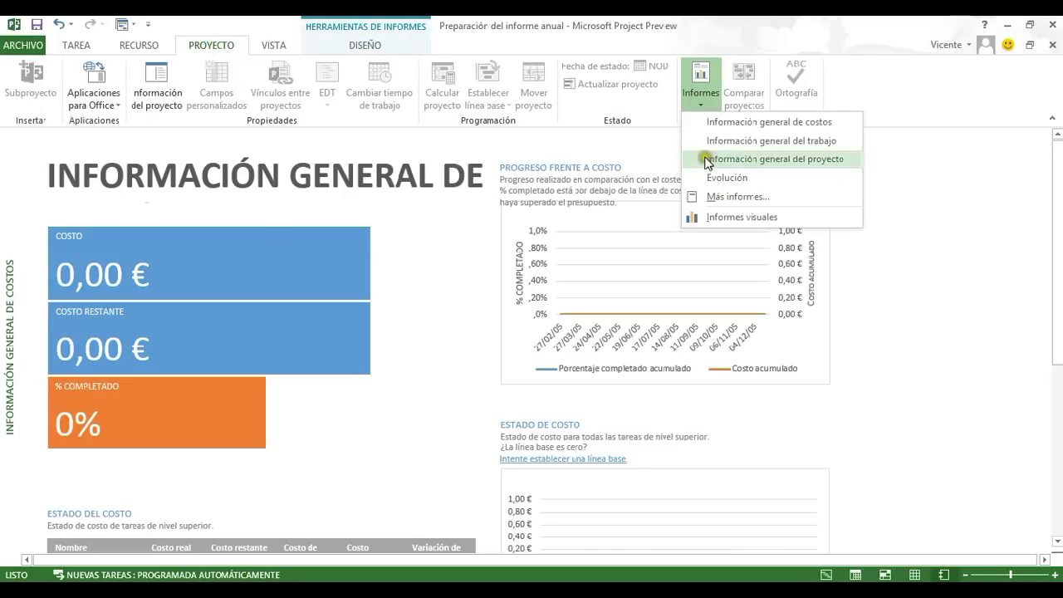
pyautogui.click(716, 200)
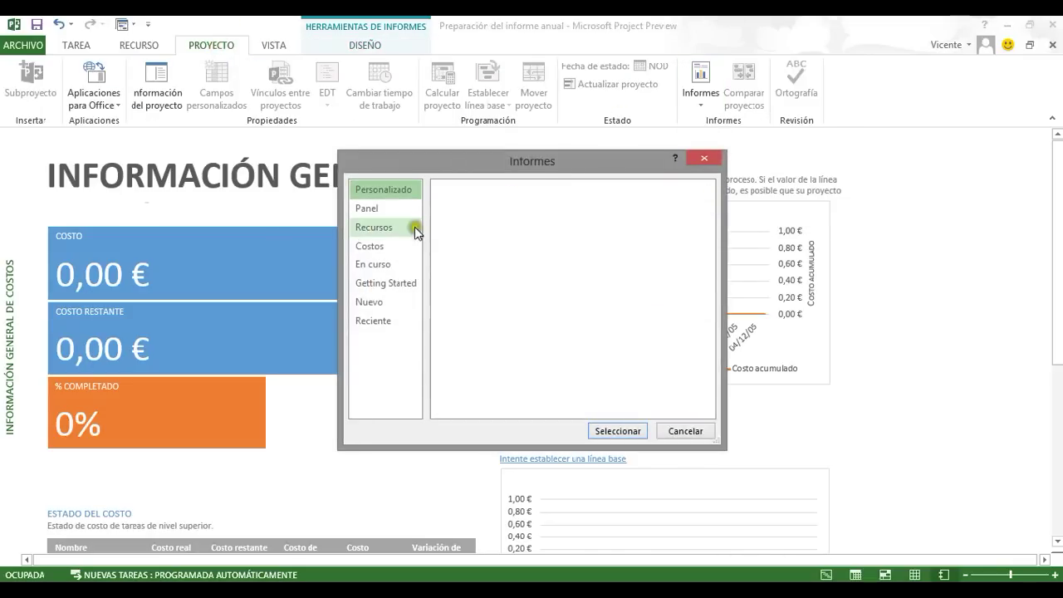
pyautogui.click(367, 229)
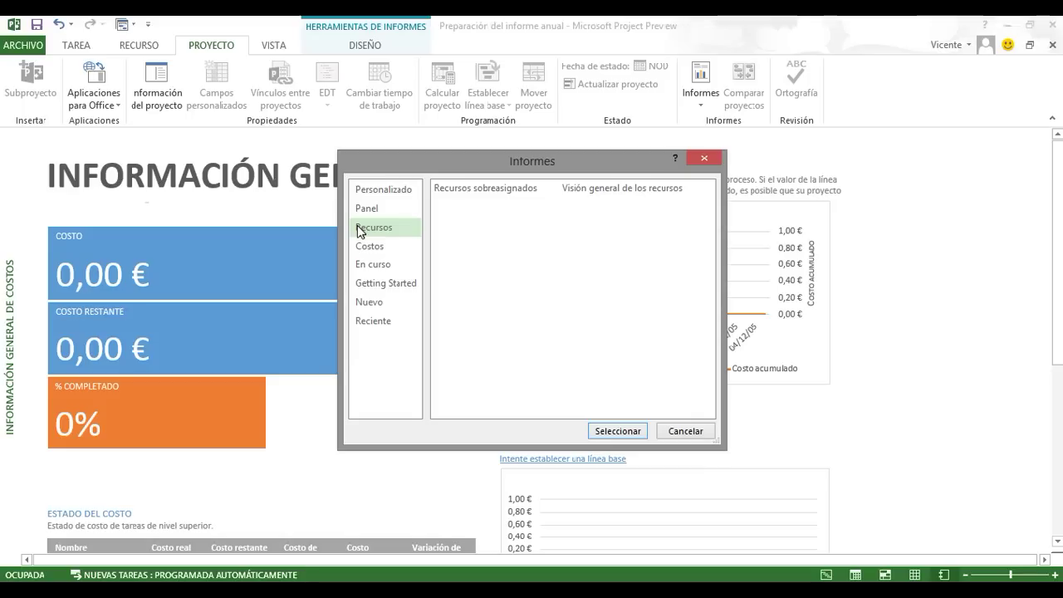
pyautogui.click(583, 189)
pyautogui.click(612, 429)
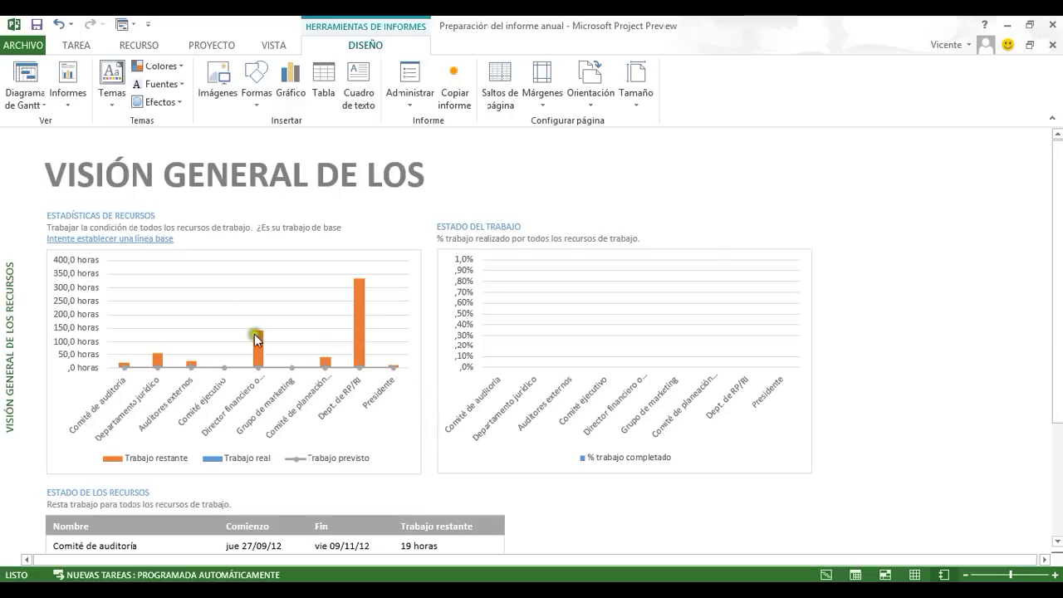
# Step: Widen the title box of the resource overview report so the whole title fits on one line
pyautogui.click(381, 171)
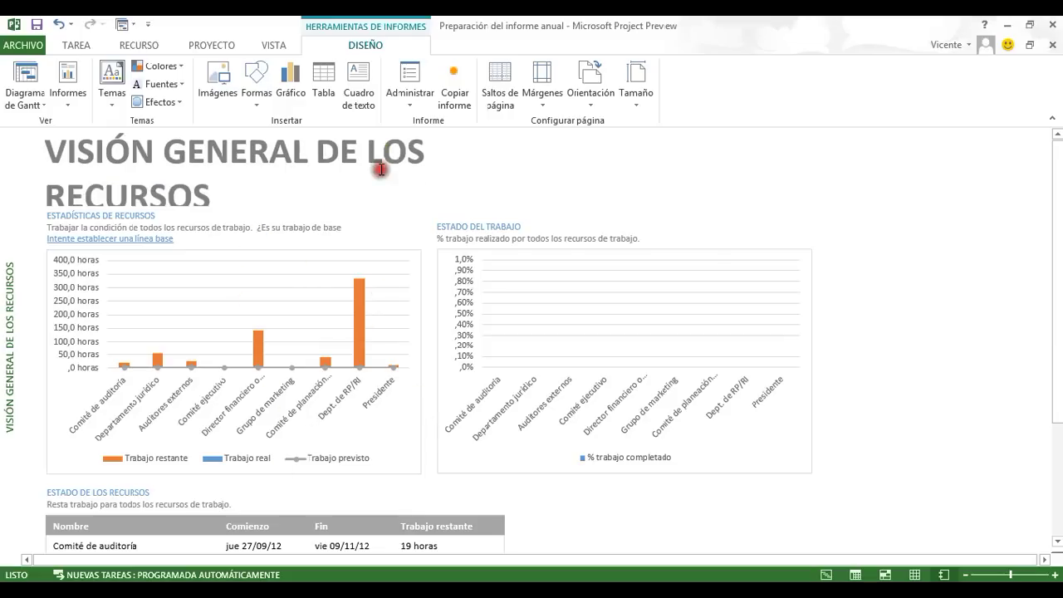
pyautogui.click(434, 171)
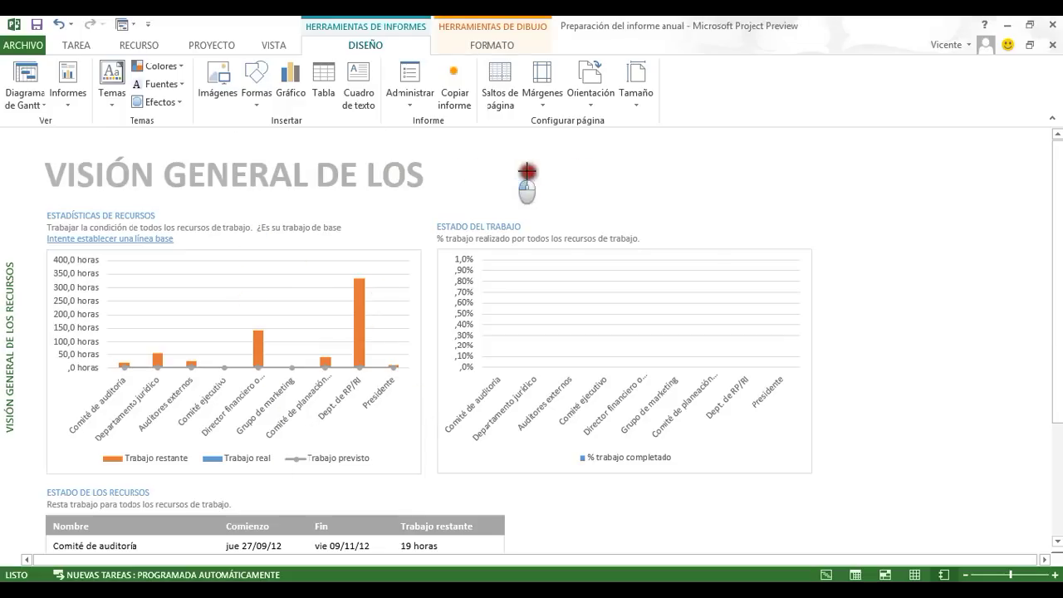
pyautogui.click(800, 170)
pyautogui.click(650, 516)
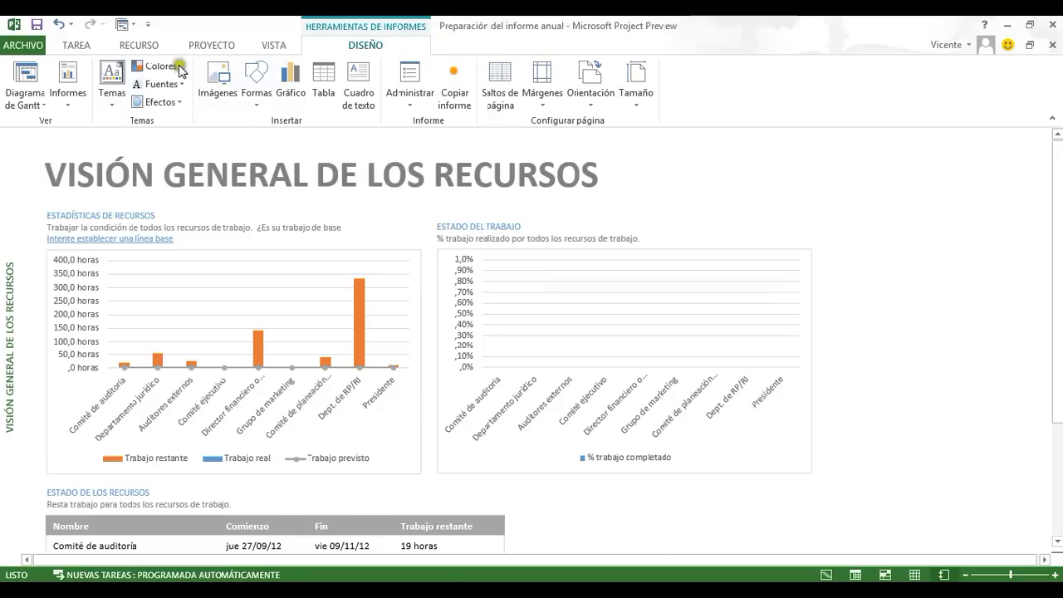
# Step: Open the full report list and examine the reports offered under Costos, En curso and Getting Started
pyautogui.click(207, 42)
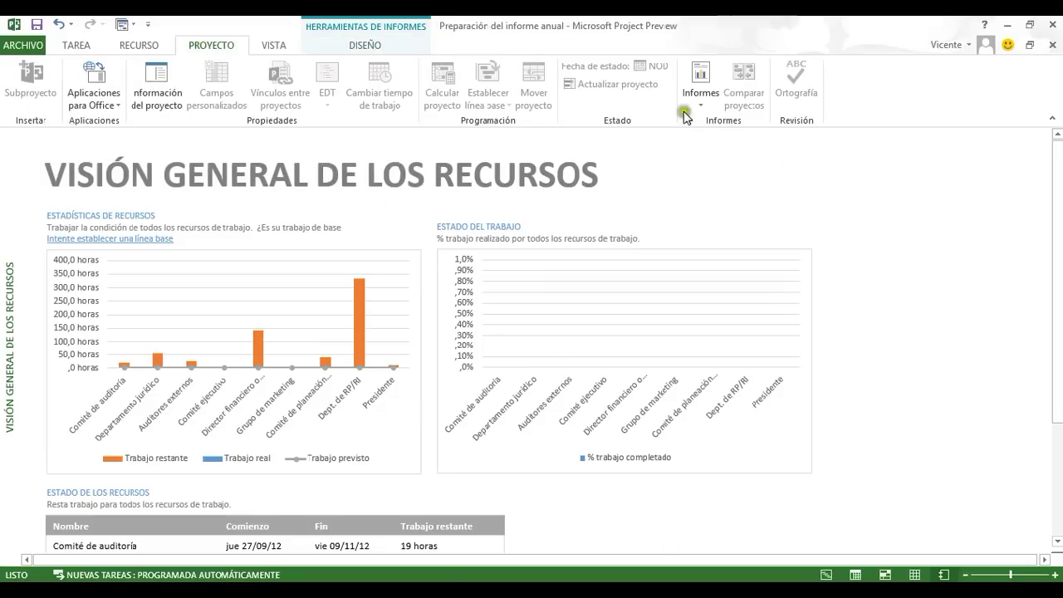
pyautogui.click(700, 98)
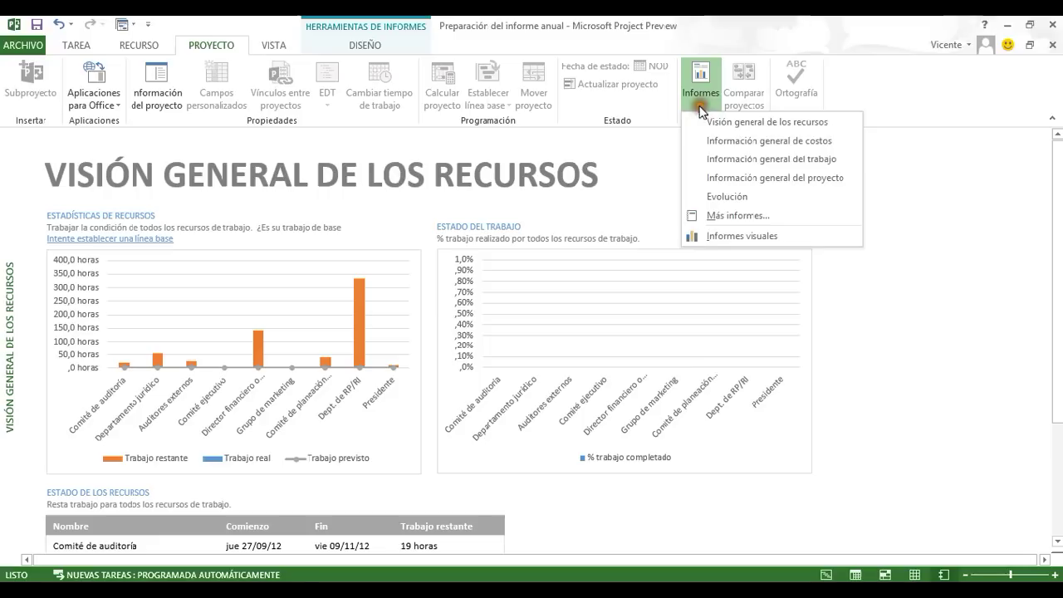
pyautogui.click(729, 215)
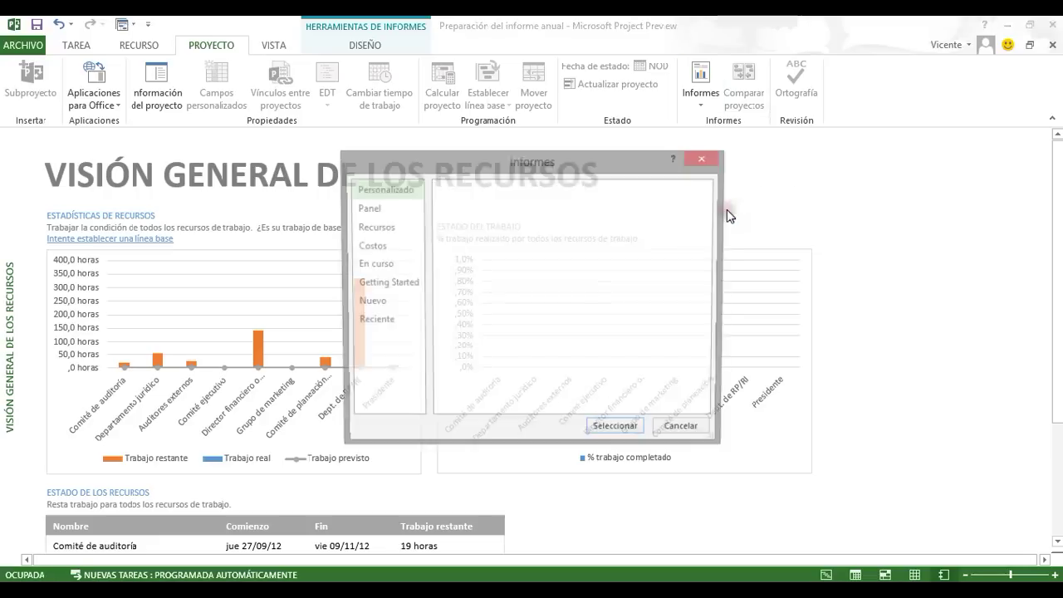
pyautogui.click(363, 247)
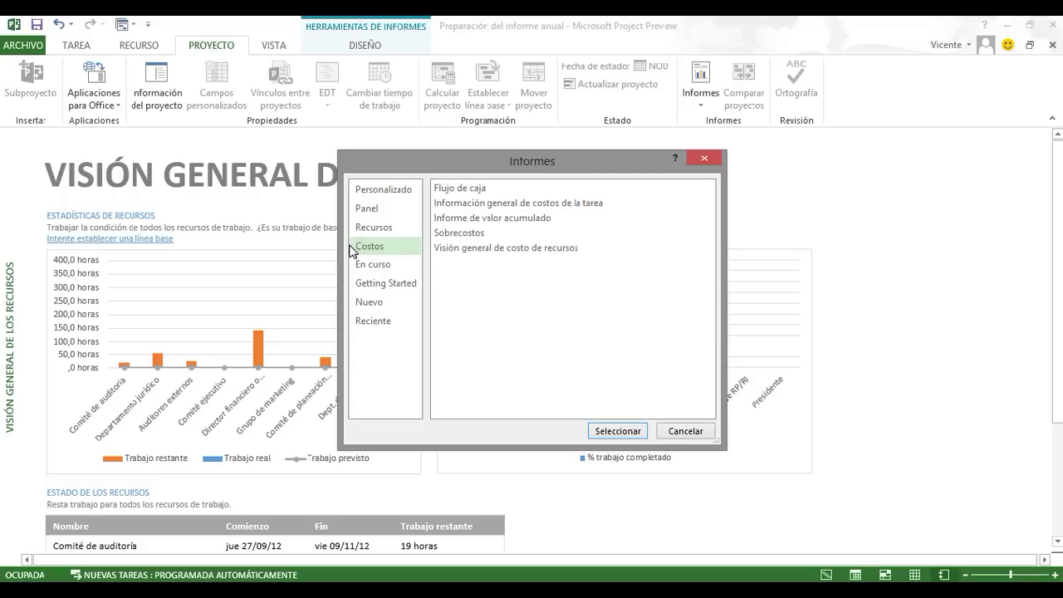
pyautogui.click(496, 270)
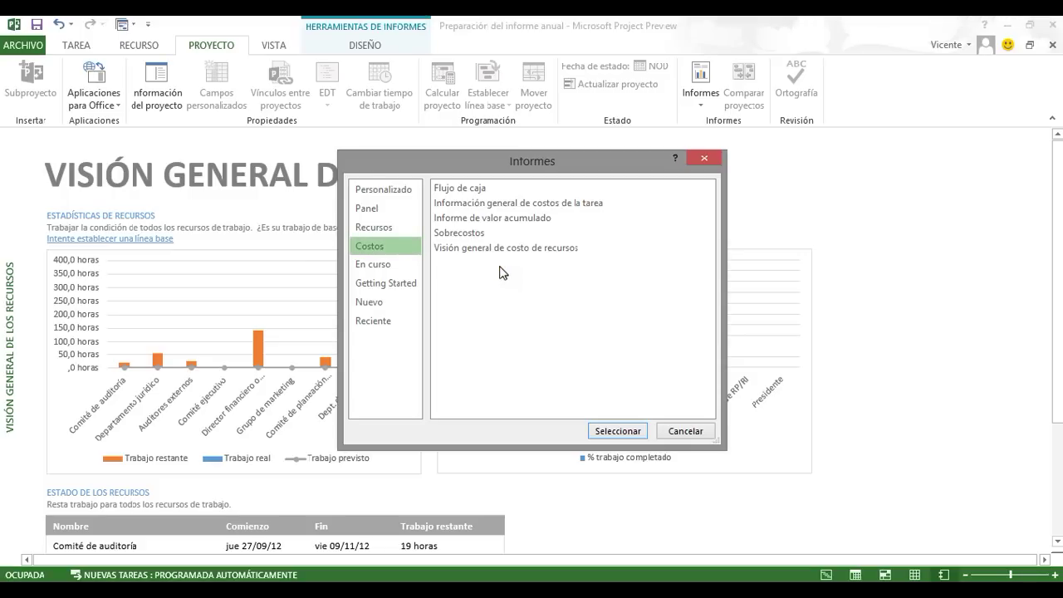
pyautogui.click(372, 264)
pyautogui.click(321, 324)
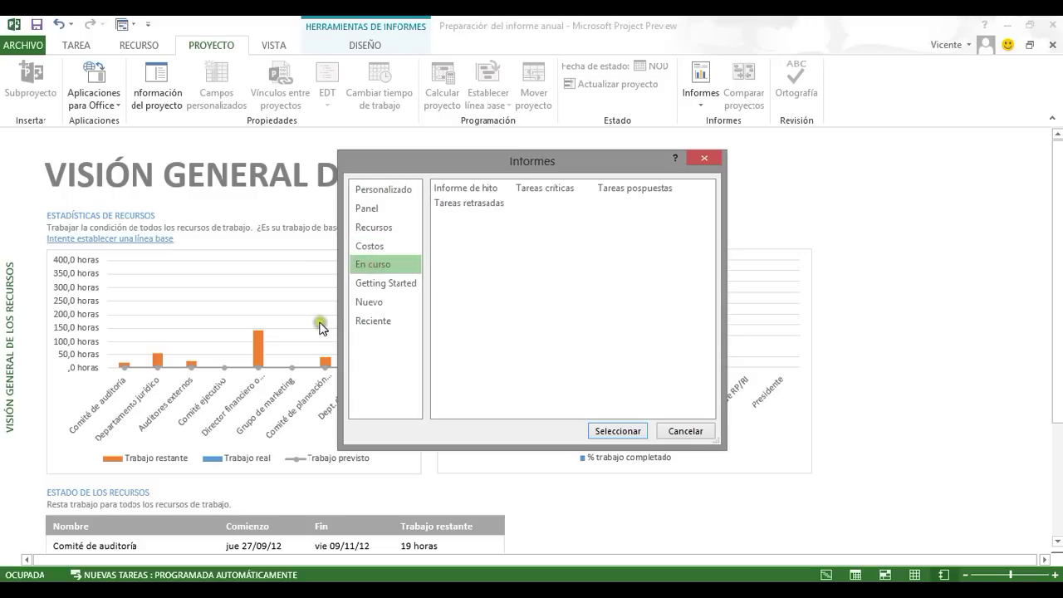
pyautogui.click(366, 282)
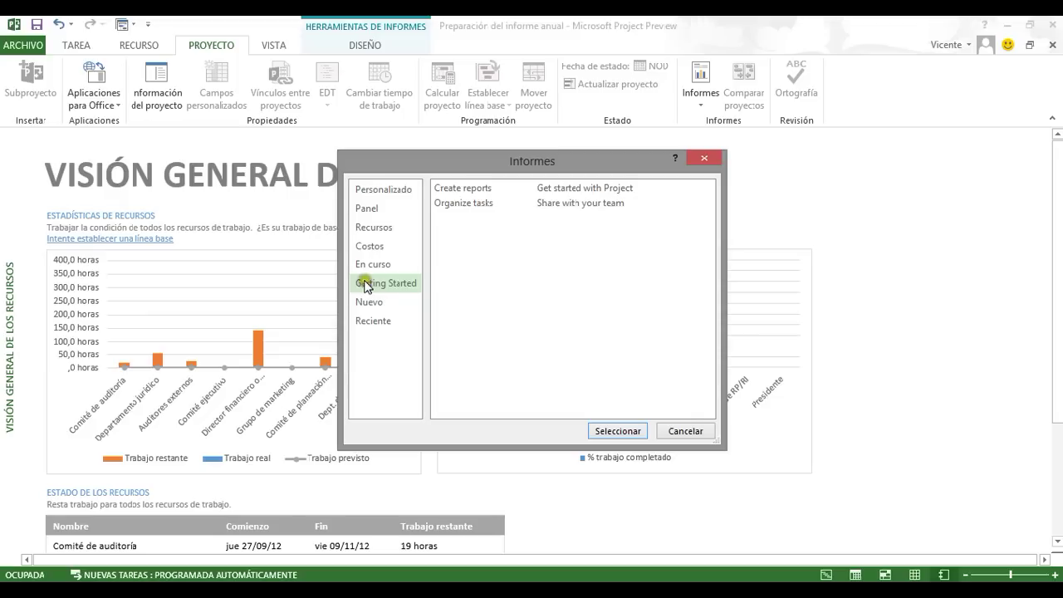
# Step: Create a new Tabla report, accepting the suggested name Informe1
pyautogui.click(377, 306)
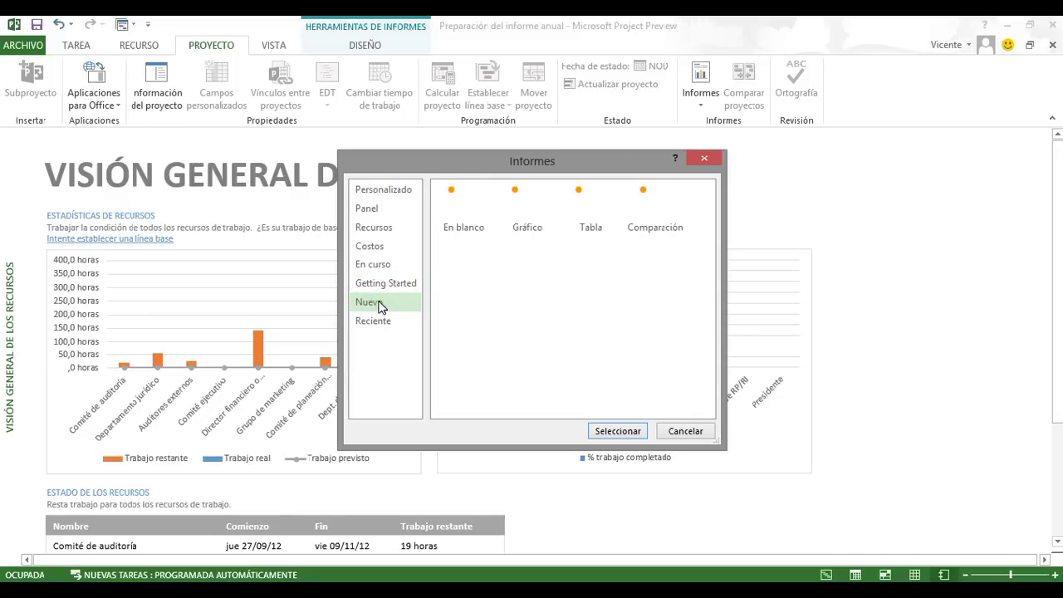
pyautogui.click(588, 207)
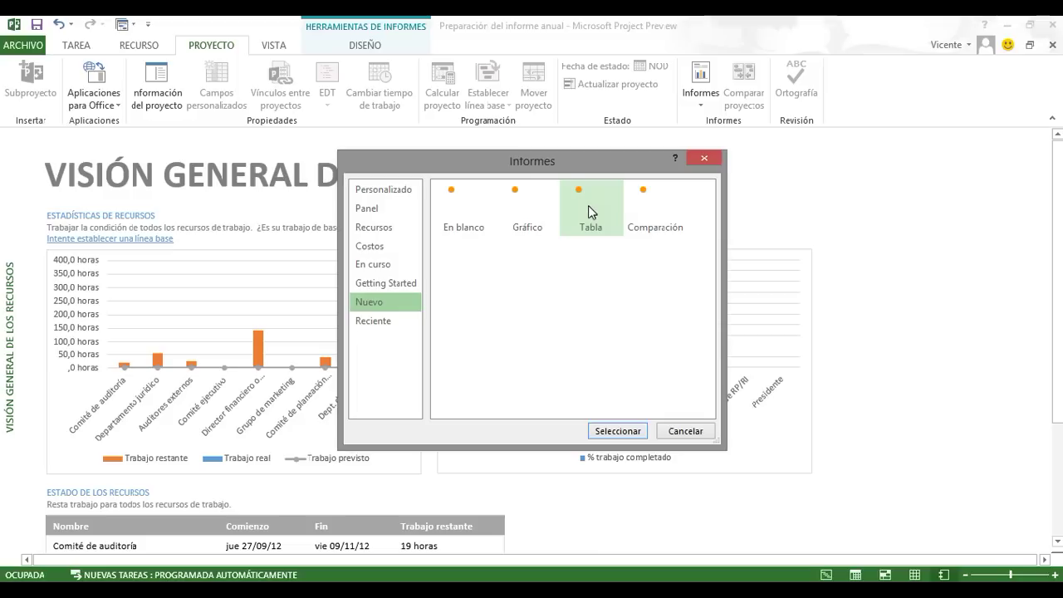
pyautogui.click(615, 431)
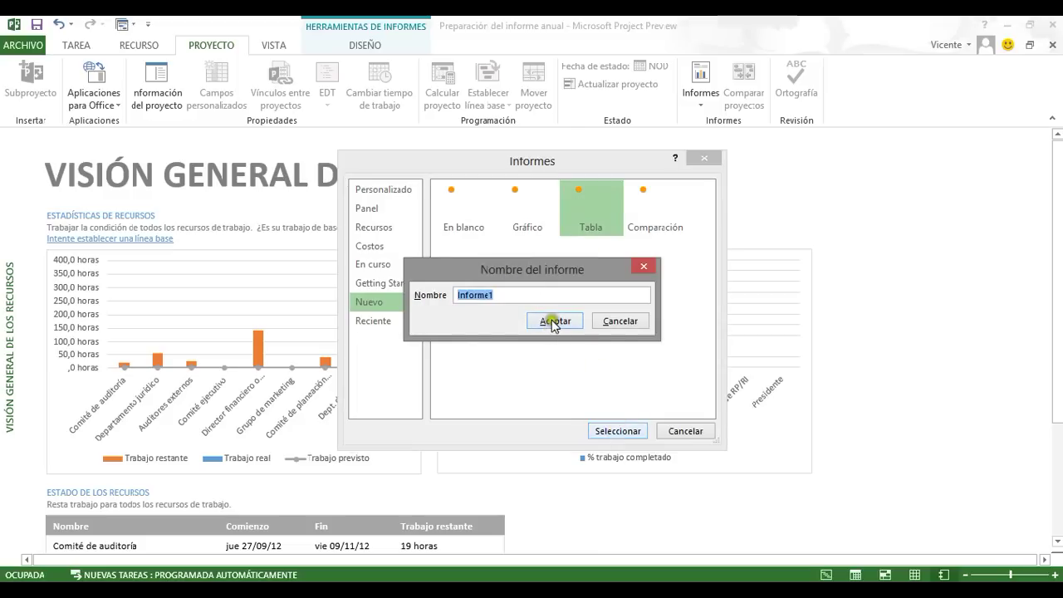
pyautogui.click(553, 322)
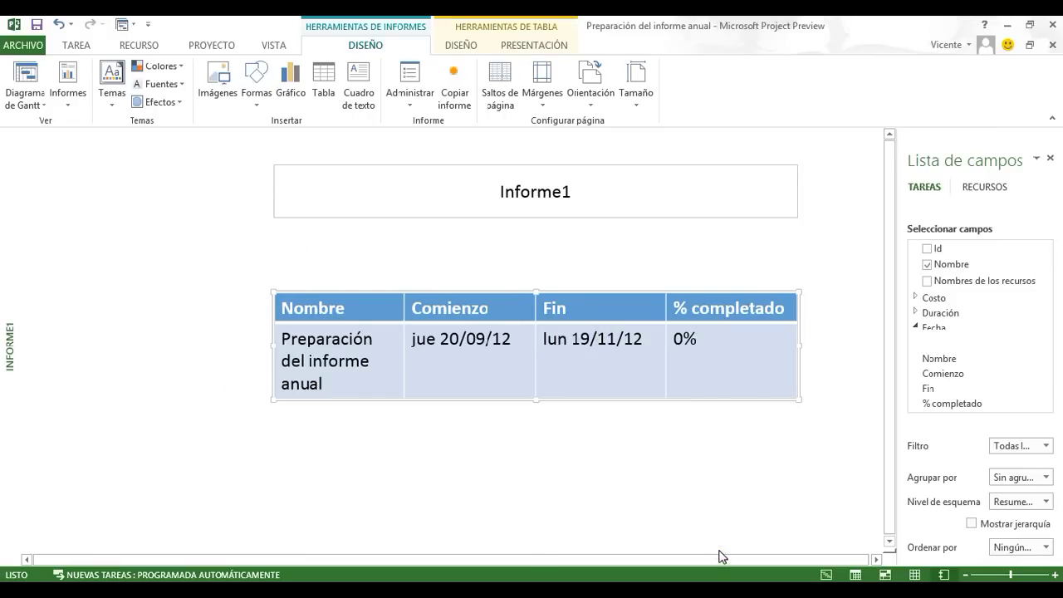
# Step: Add the Creada date field as a column in the Informe1 table
pyautogui.moveTo(1001, 294)
pyautogui.moveTo(1044, 323); pyautogui.dragTo(1044, 323)
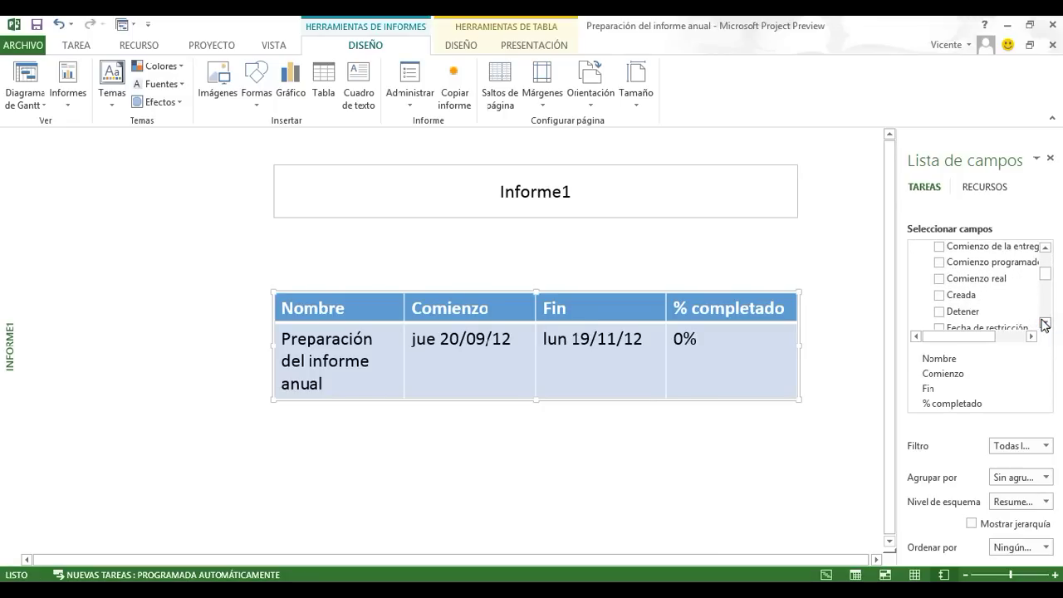
pyautogui.click(939, 294)
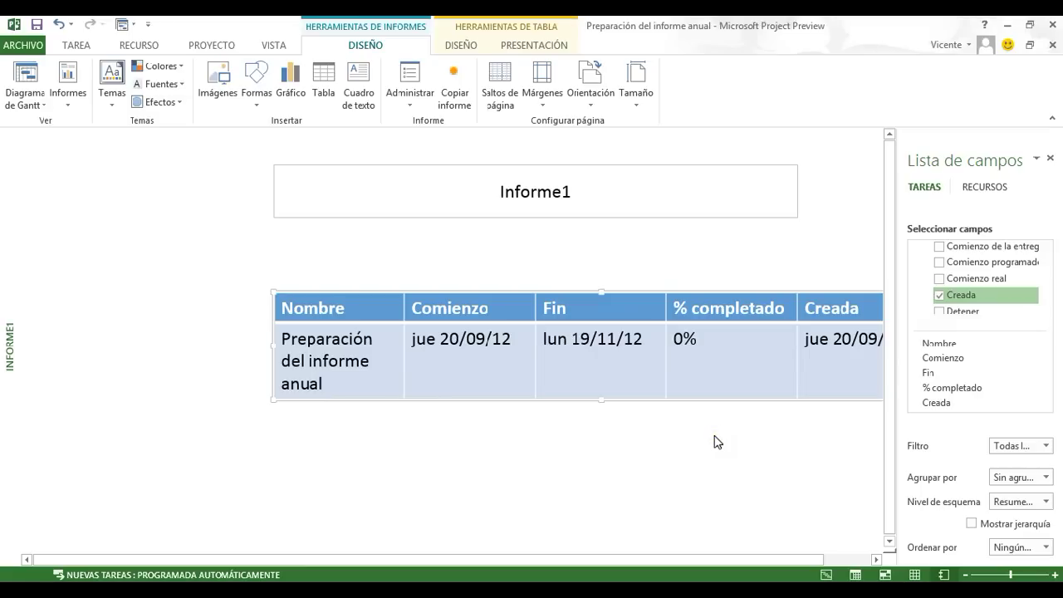
pyautogui.click(427, 445)
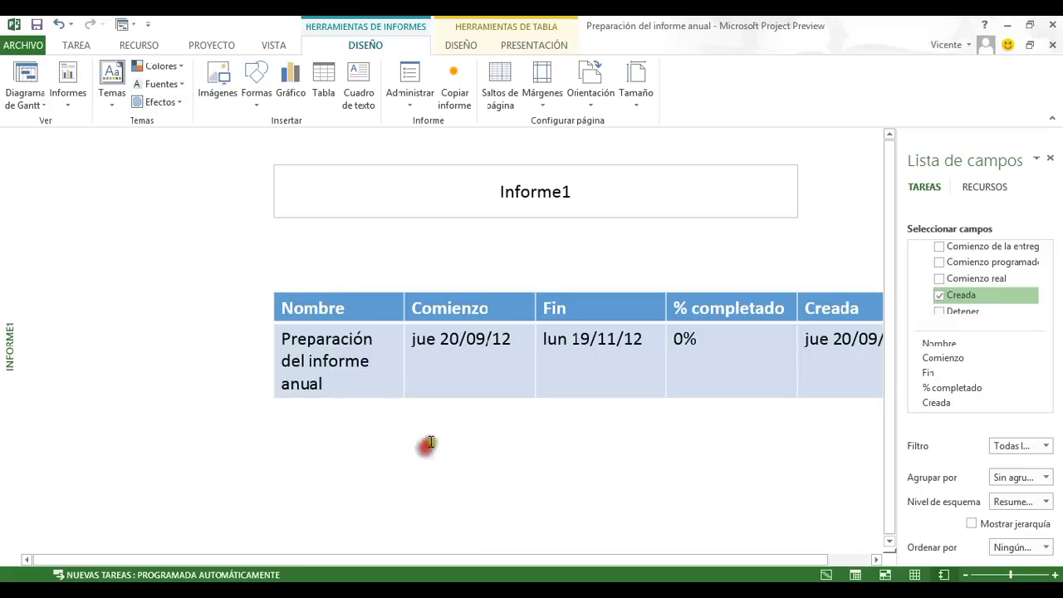
# Step: Review the available chart types and insert a Barra agrupada chart into the Informe1 report
pyautogui.click(292, 79)
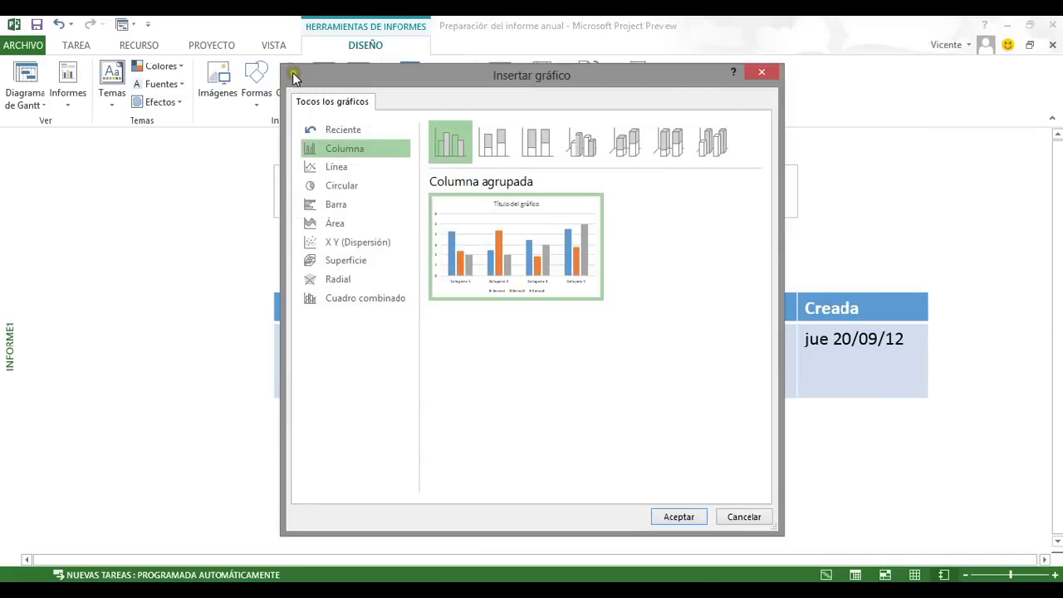
pyautogui.click(332, 166)
pyautogui.click(336, 186)
pyautogui.click(336, 204)
pyautogui.click(335, 223)
pyautogui.click(333, 241)
pyautogui.click(335, 262)
pyautogui.click(337, 279)
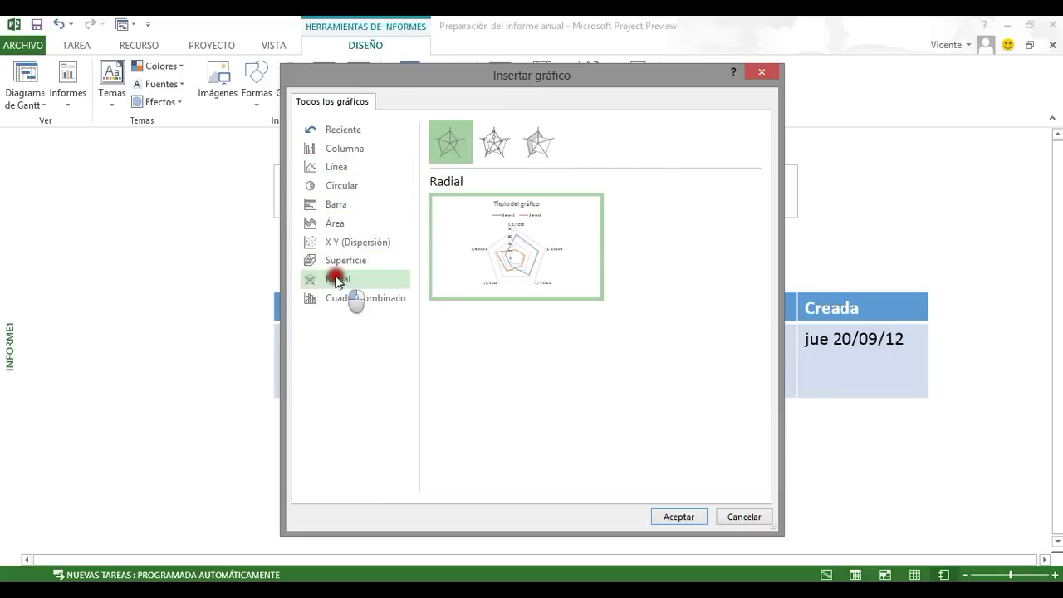
pyautogui.click(344, 260)
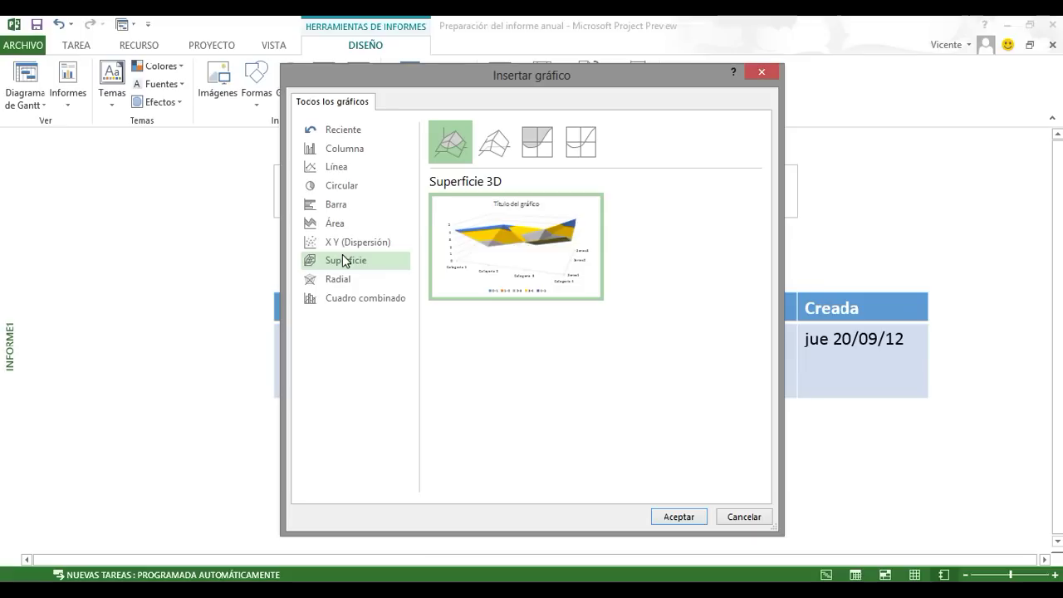
pyautogui.click(337, 205)
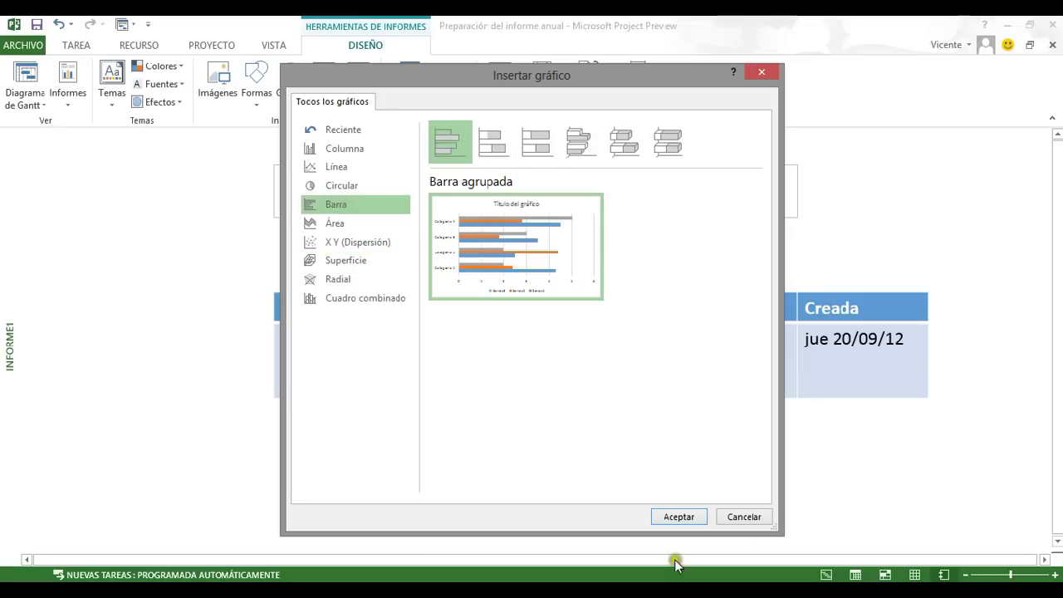
pyautogui.click(679, 516)
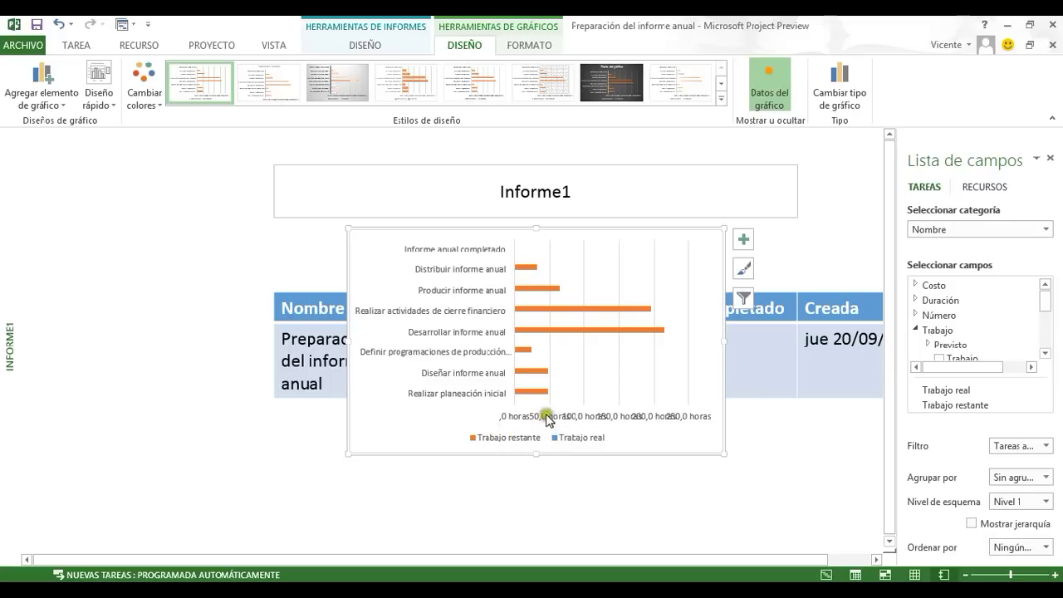
# Step: Move the bar chart below the left end of the table and apply the fourth chart style to it
pyautogui.click(1045, 353)
pyautogui.click(1044, 353)
pyautogui.click(1044, 353)
pyautogui.click(1045, 352)
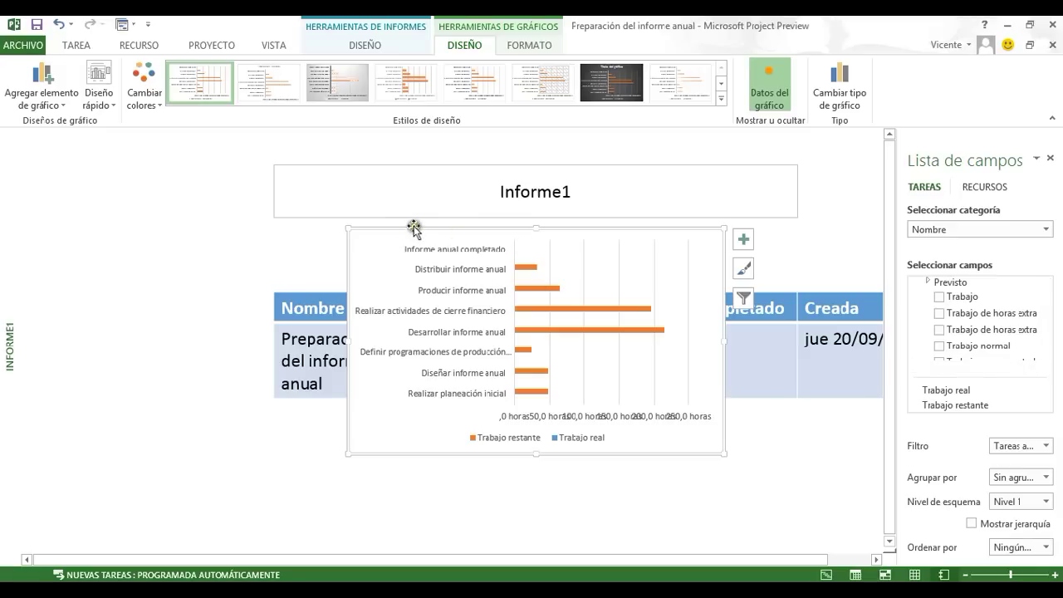
pyautogui.moveTo(414, 227); pyautogui.dragTo(126, 413)
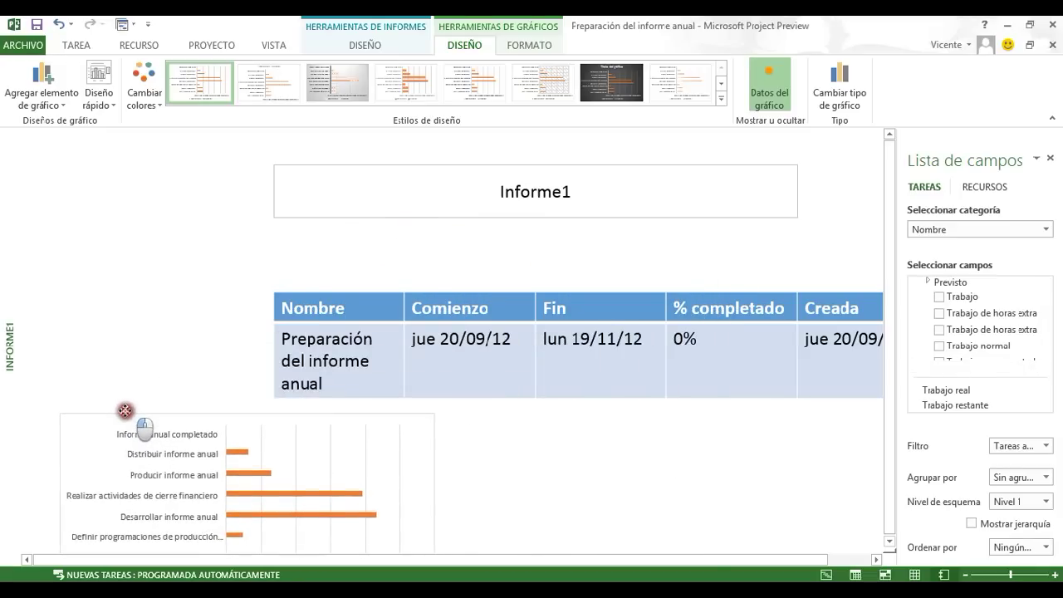
pyautogui.click(890, 544)
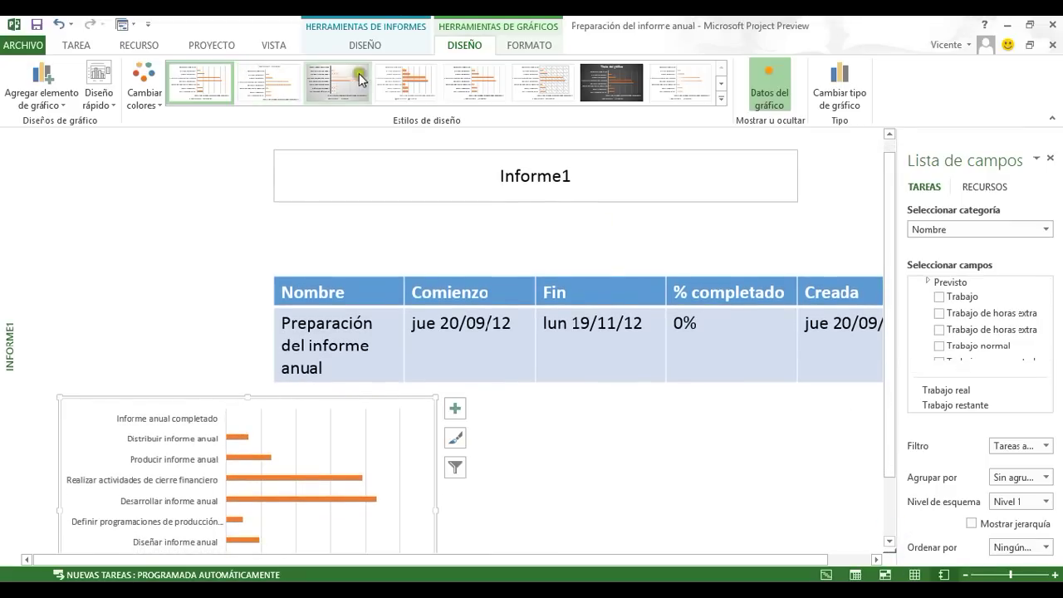
pyautogui.click(413, 79)
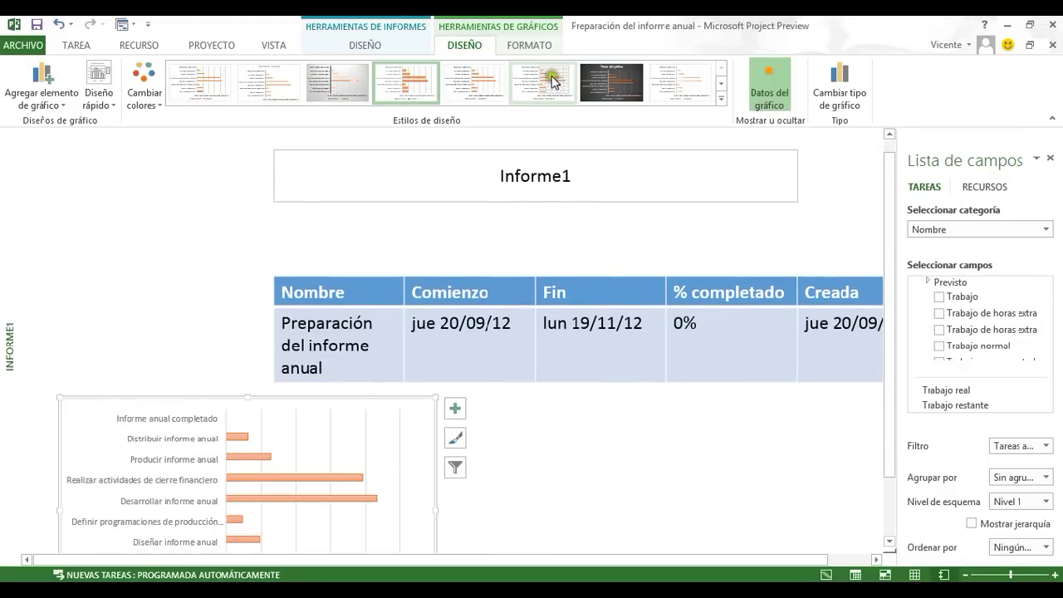
# Step: Apply the dark seventh chart style to the bar chart in Informe1, and return to the Diagrama de Gantt view
pyautogui.click(611, 81)
pyautogui.click(690, 468)
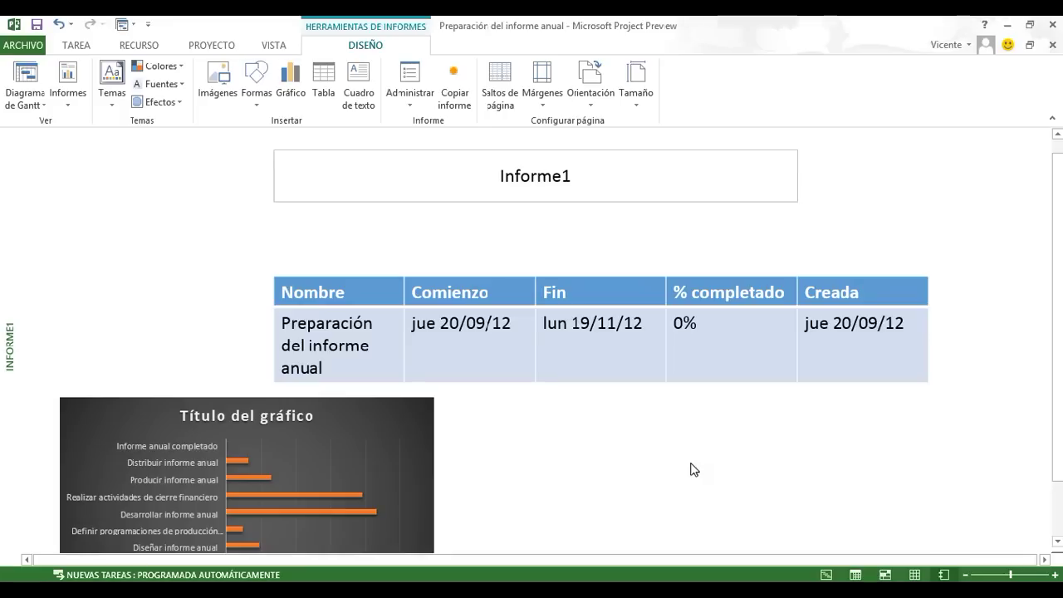
pyautogui.click(15, 86)
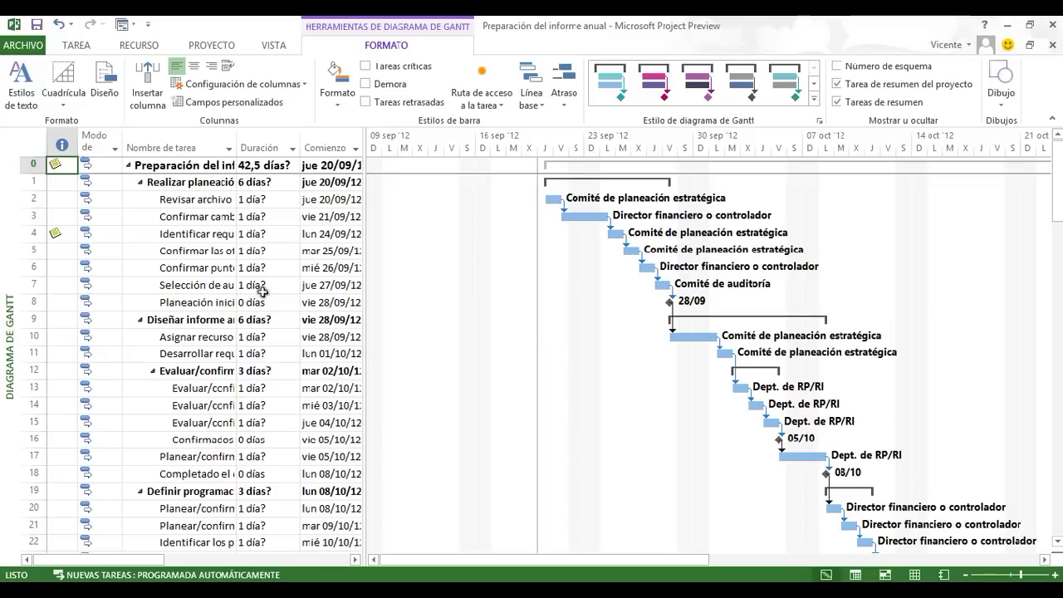
# Step: Save the project to the SkyDrive Documentos folder as Preparación del informe anual, keeping the Proyecto file type
pyautogui.click(18, 44)
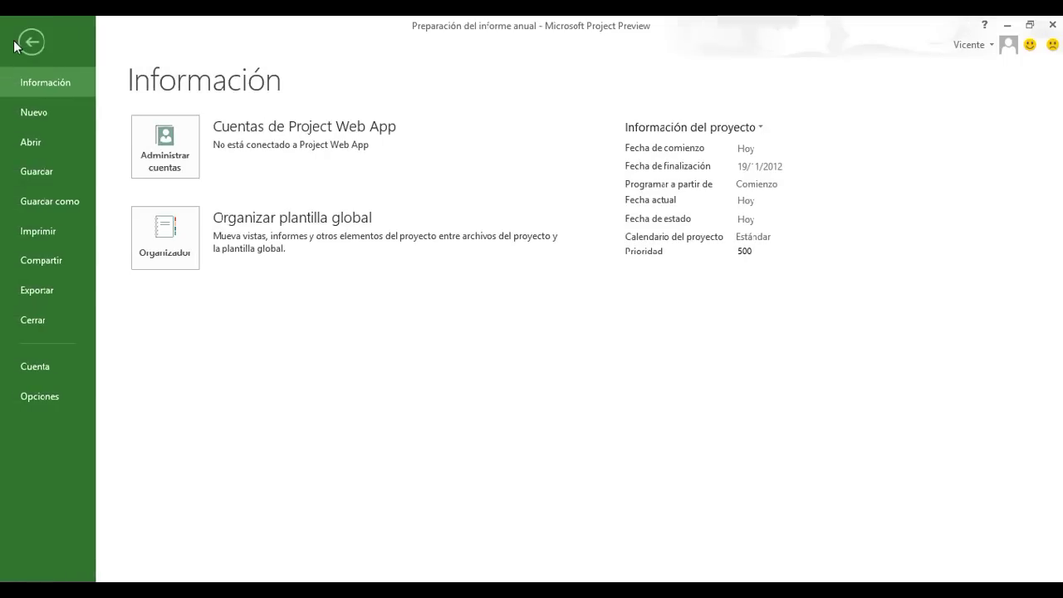
pyautogui.click(57, 197)
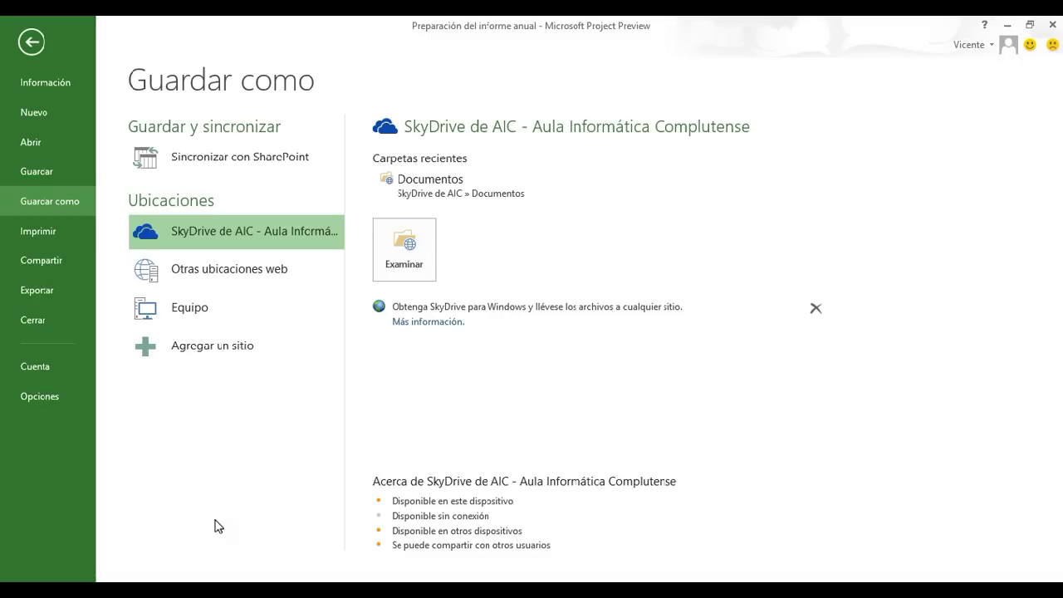
pyautogui.click(416, 191)
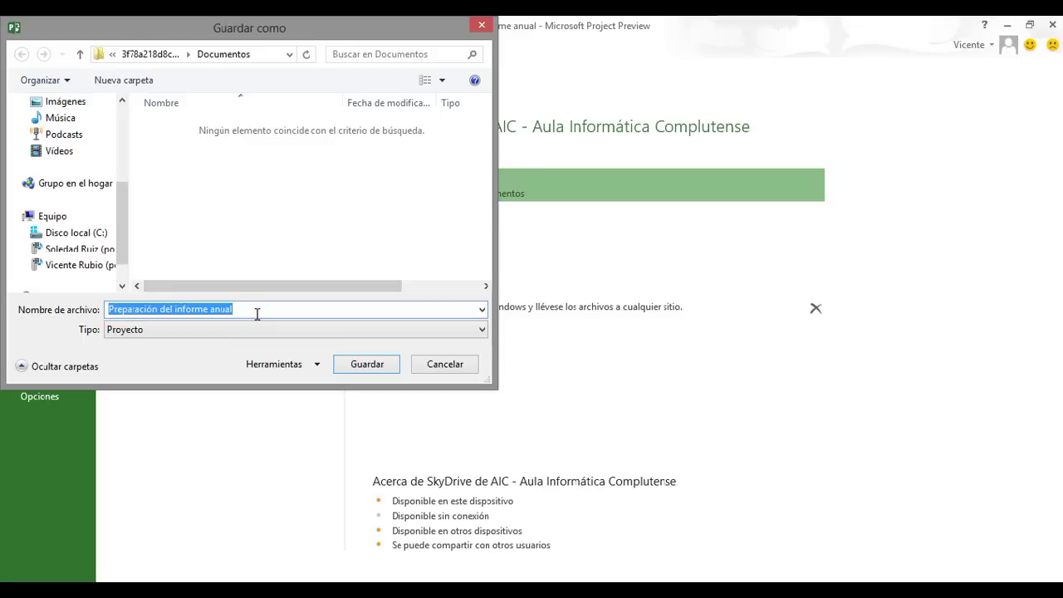
pyautogui.click(384, 365)
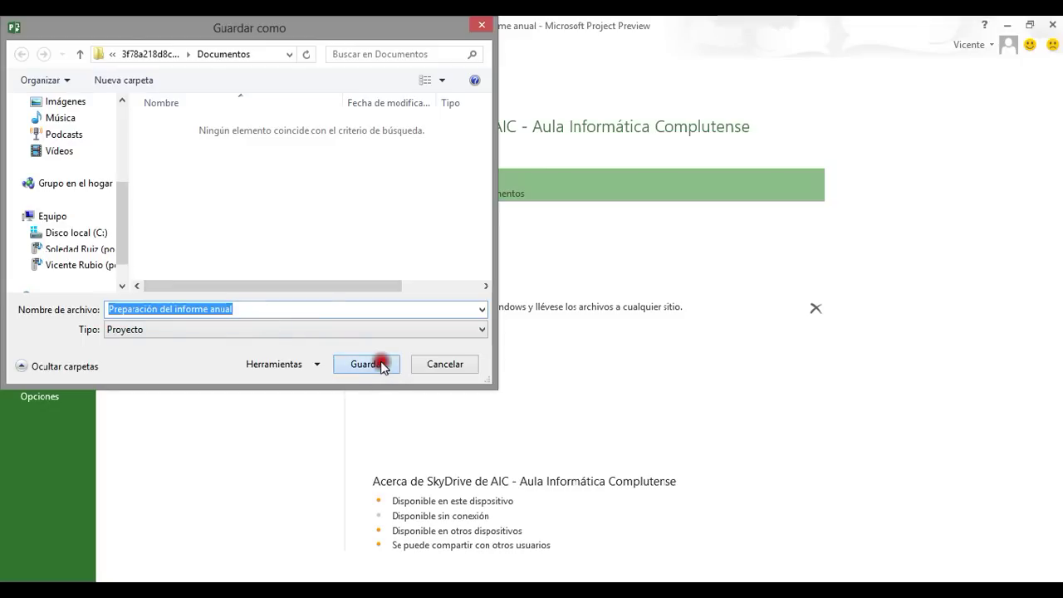